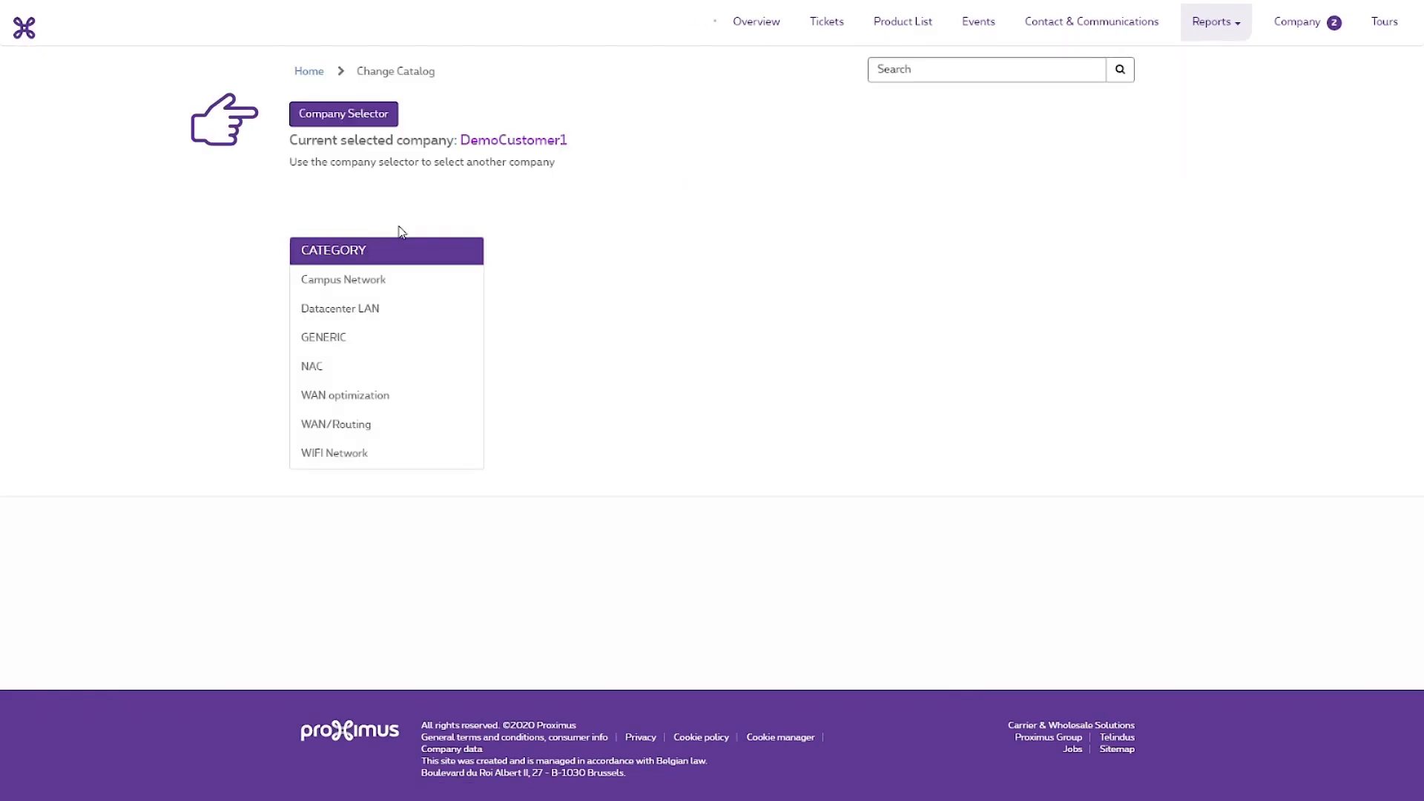
Select DemoCustomer1 as the company and open the LAN-Cisco - Voice Configuration request form in the Campus Network category.
{"action": "left_click", "coordinate": [382, 117]}
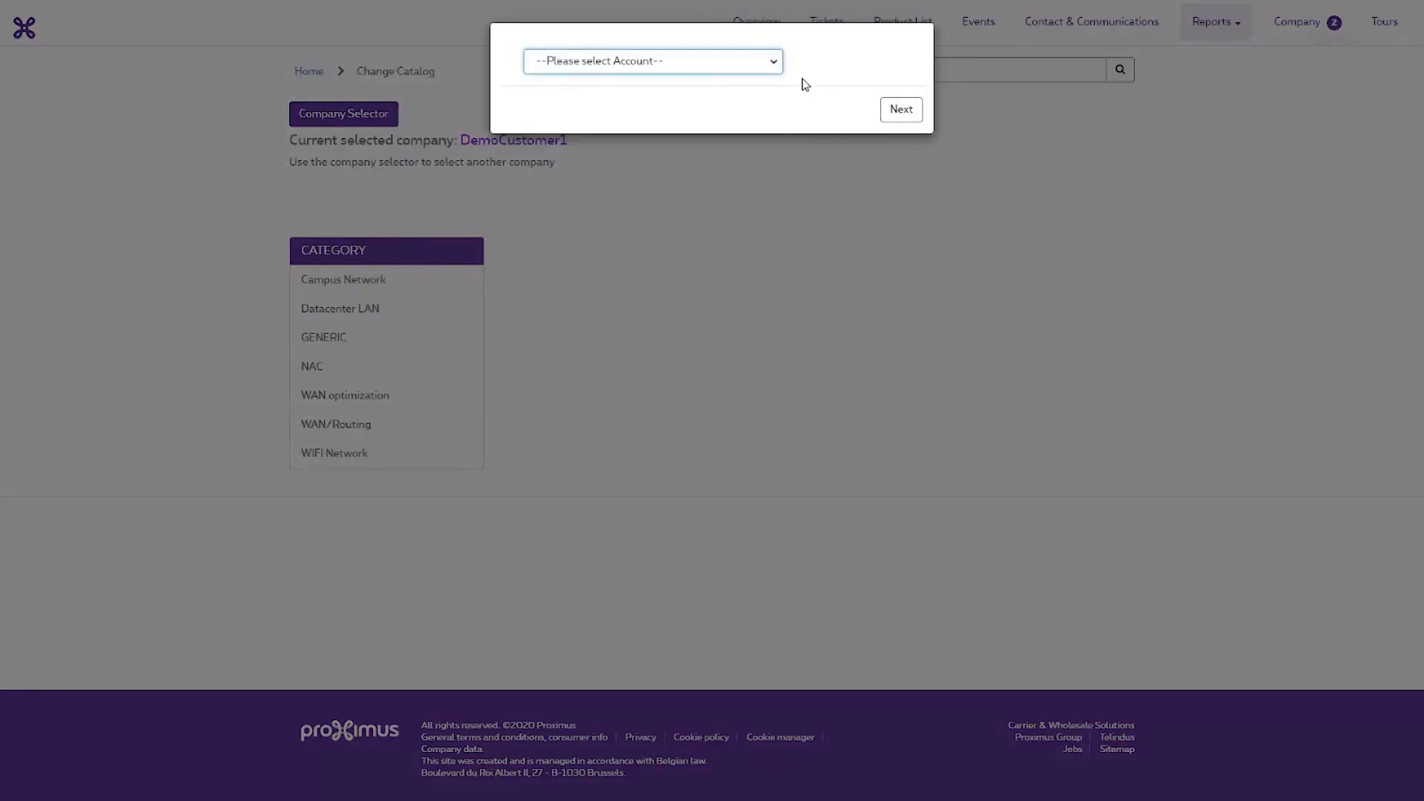
{"action": "left_click", "coordinate": [771, 65]}
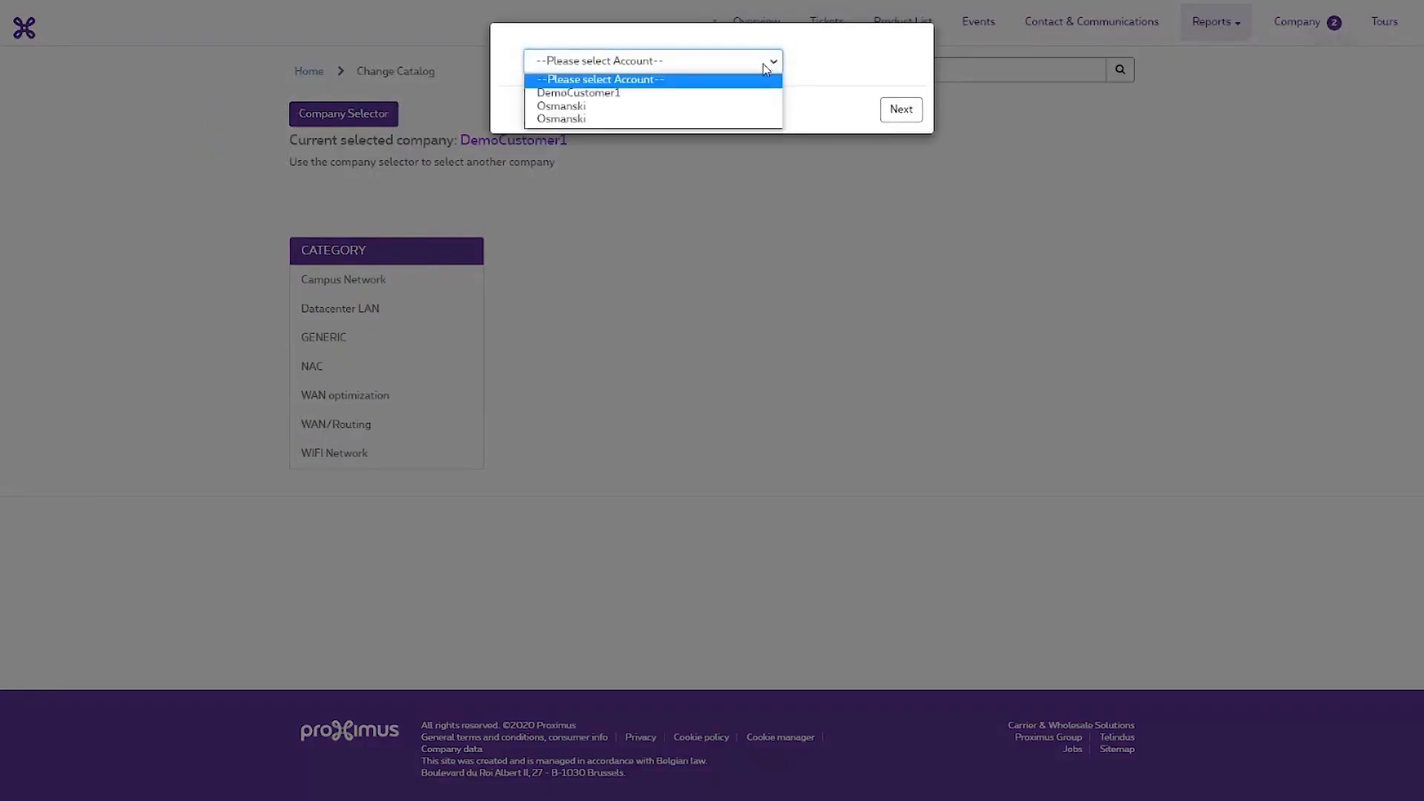
{"action": "left_click", "coordinate": [585, 93]}
{"action": "left_click", "coordinate": [905, 111]}
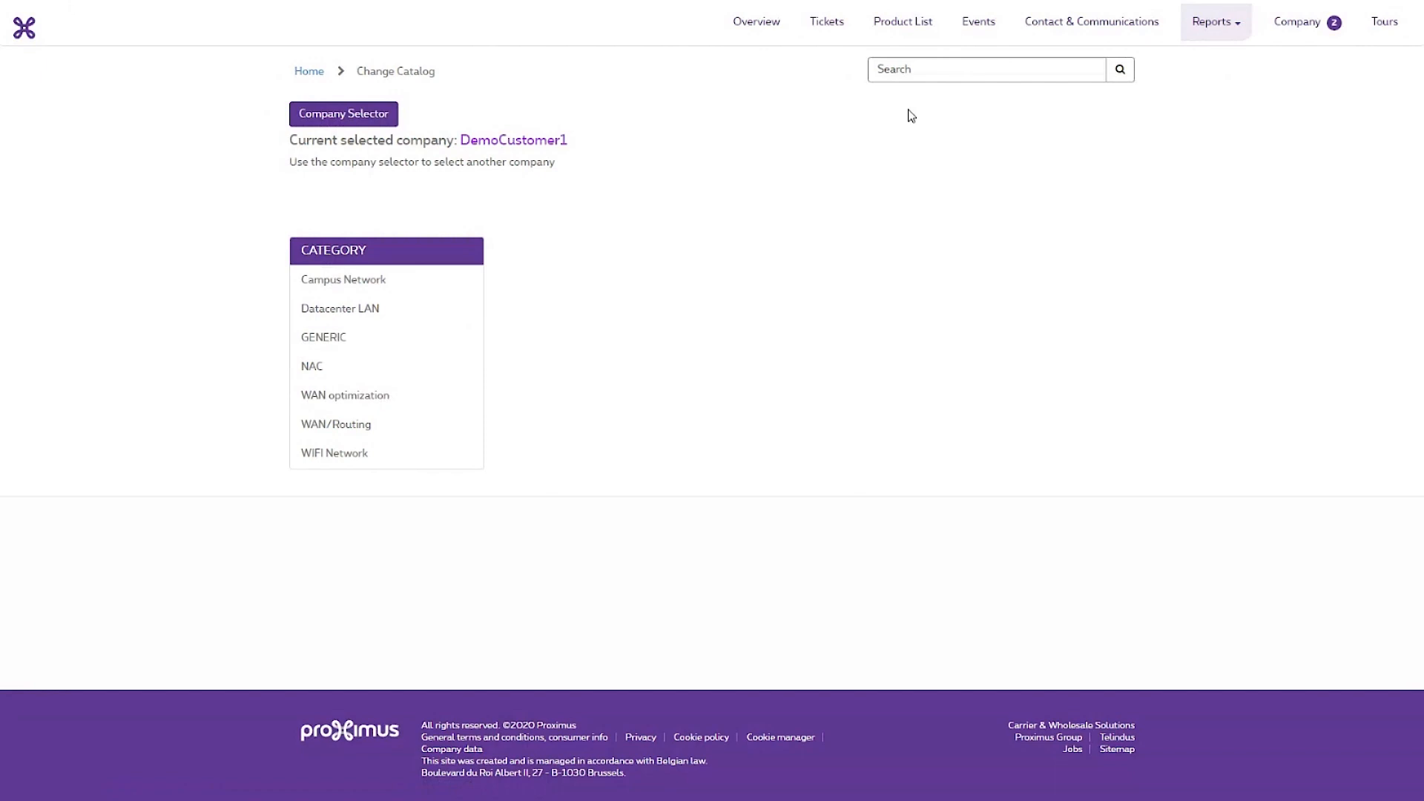
{"action": "left_click", "coordinate": [338, 285]}
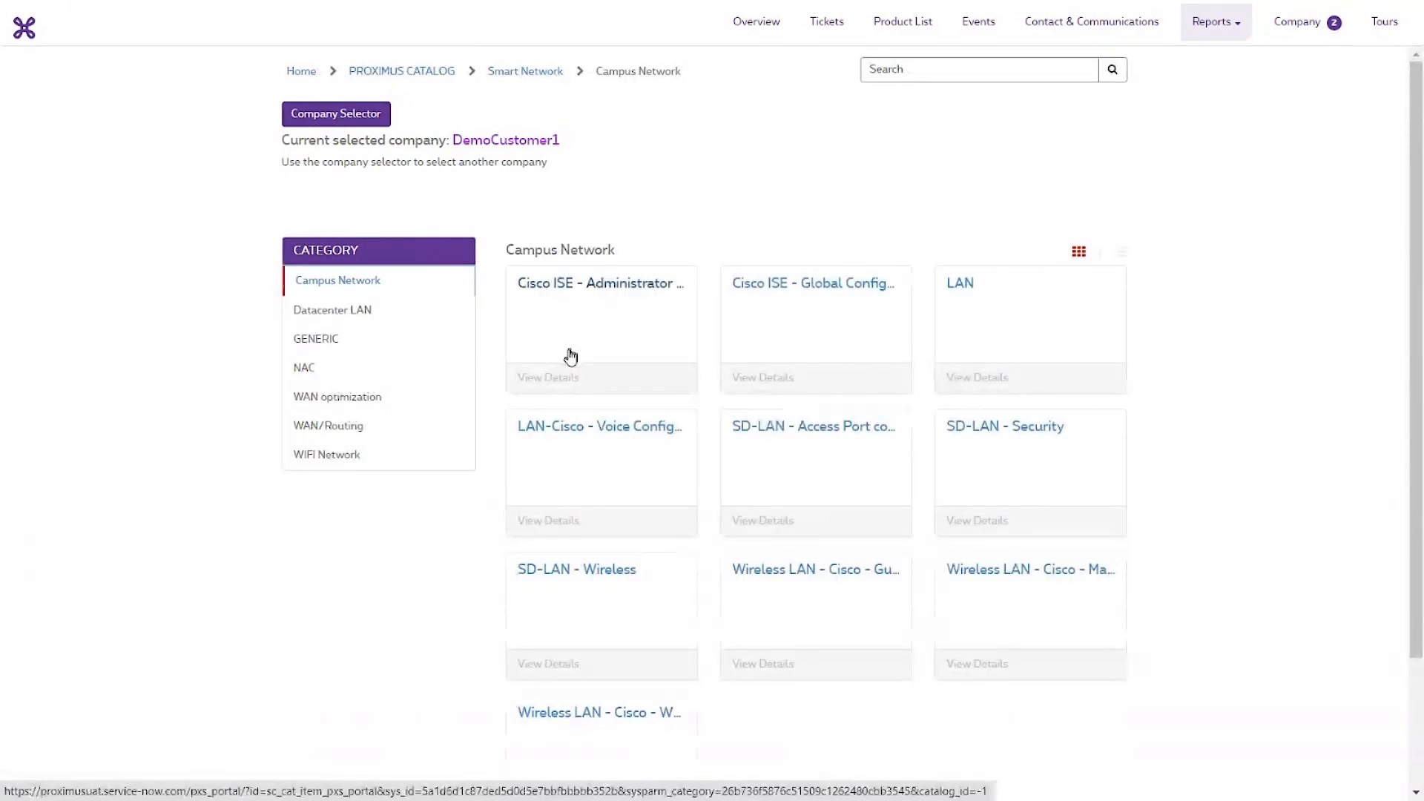
{"action": "left_click", "coordinate": [797, 443]}
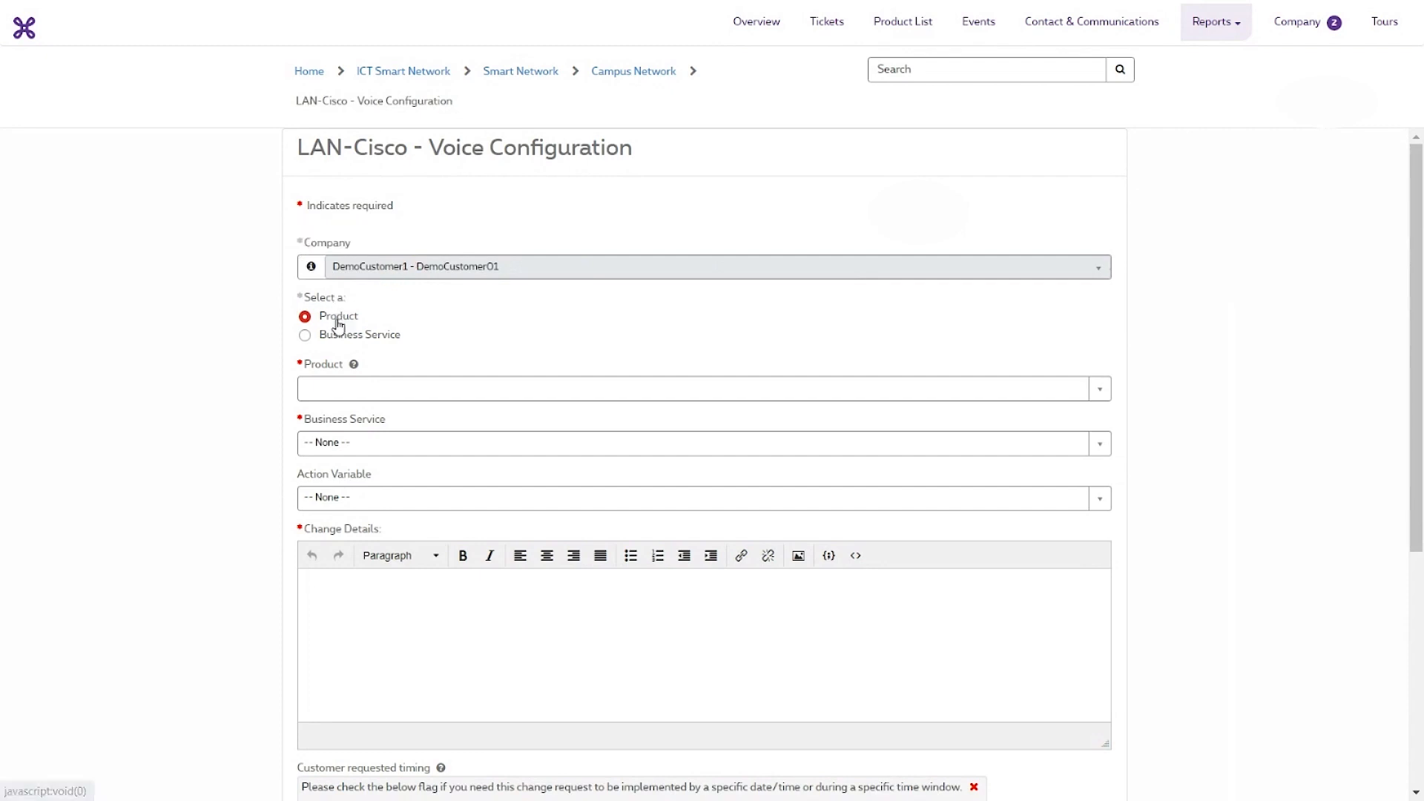
Choose the Managed vHosting Silver product and set the business service to Workplace & Device Management.
{"action": "left_click", "coordinate": [349, 391]}
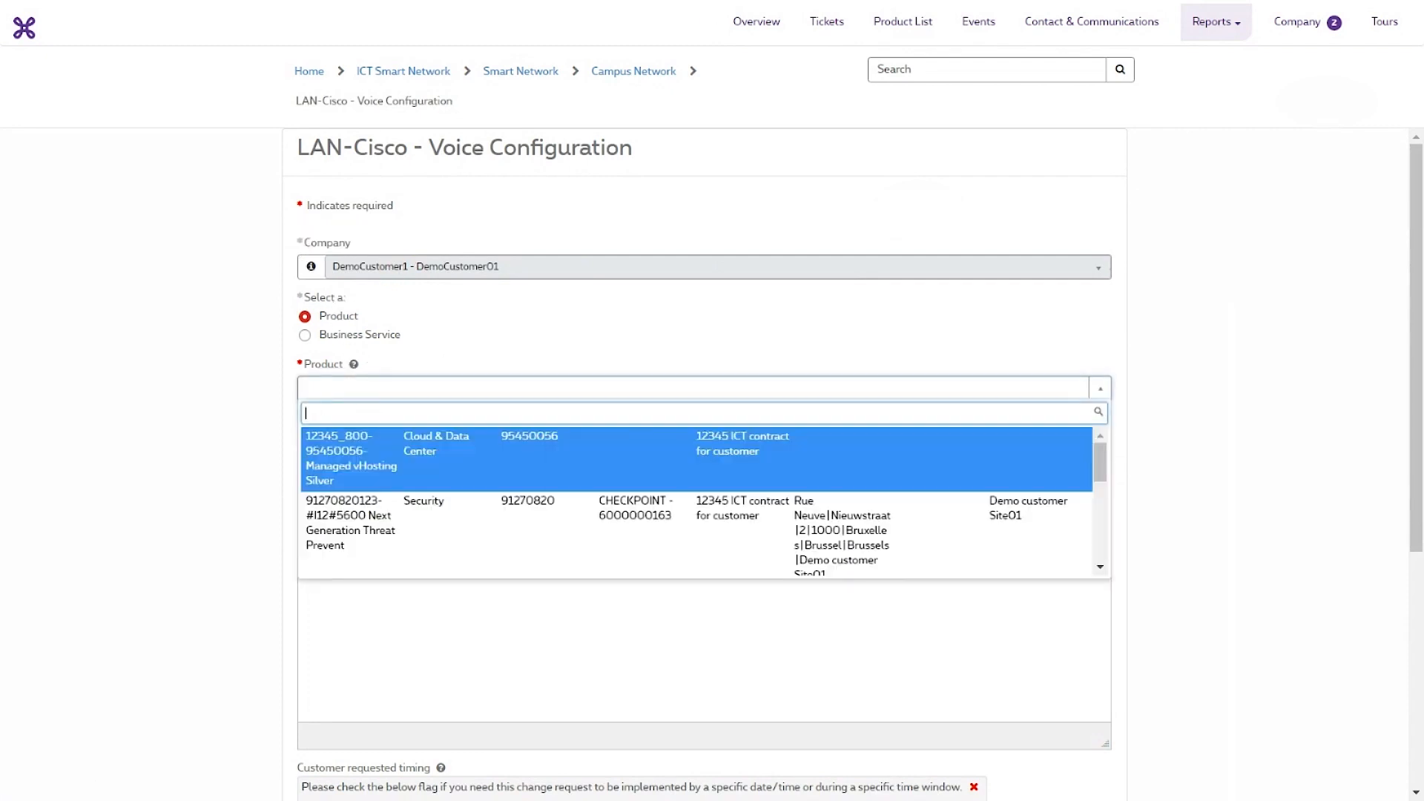
{"action": "left_click", "coordinate": [351, 462]}
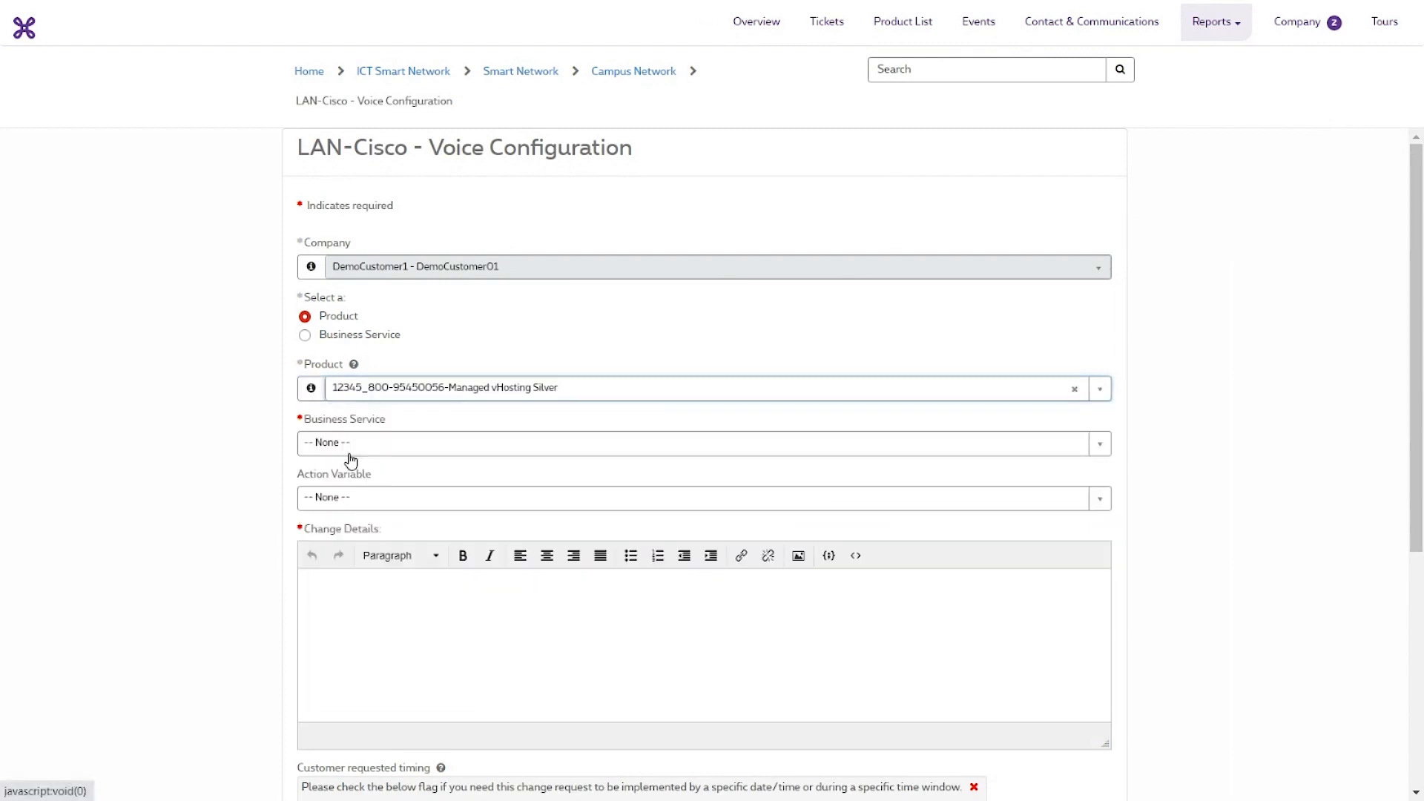
{"action": "left_click", "coordinate": [349, 449]}
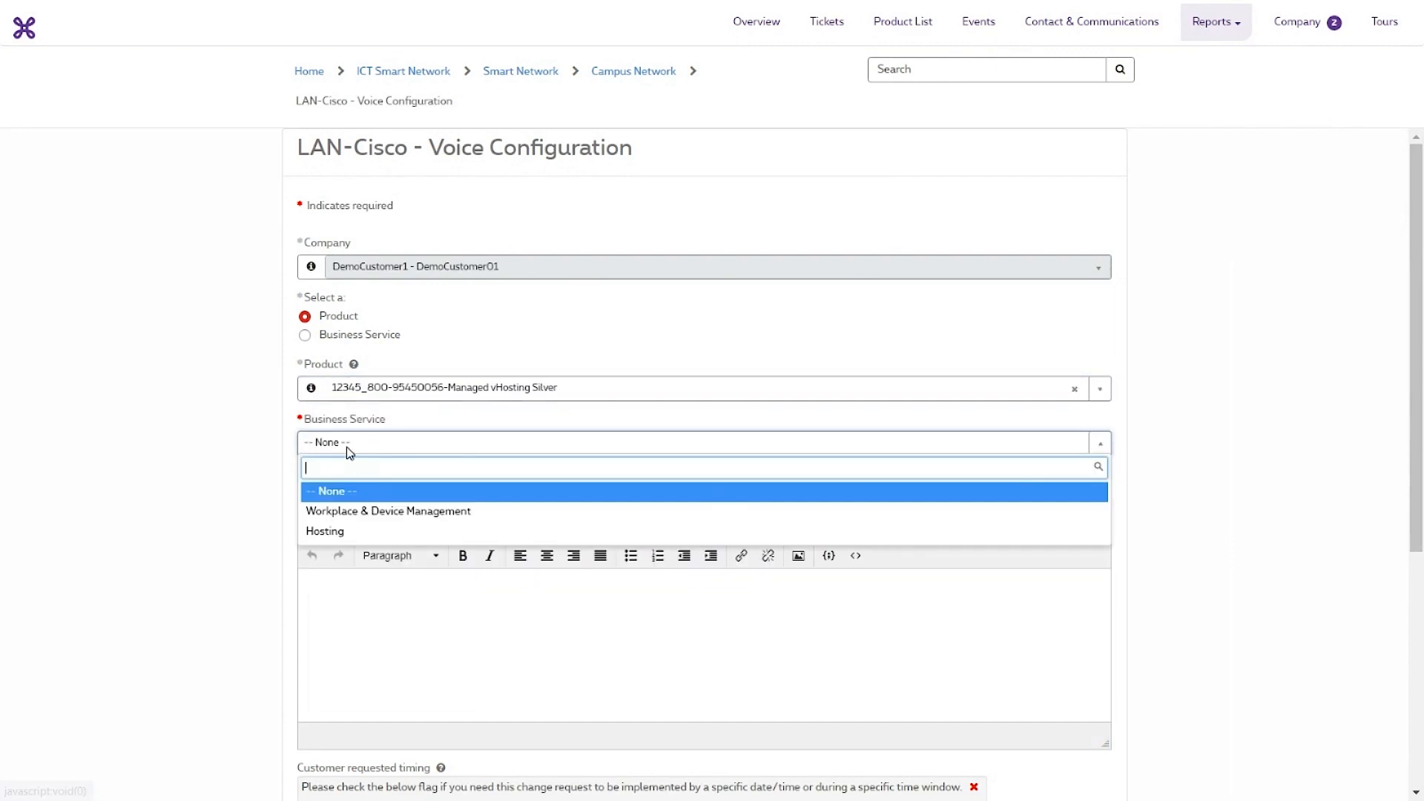
{"action": "left_click", "coordinate": [346, 516]}
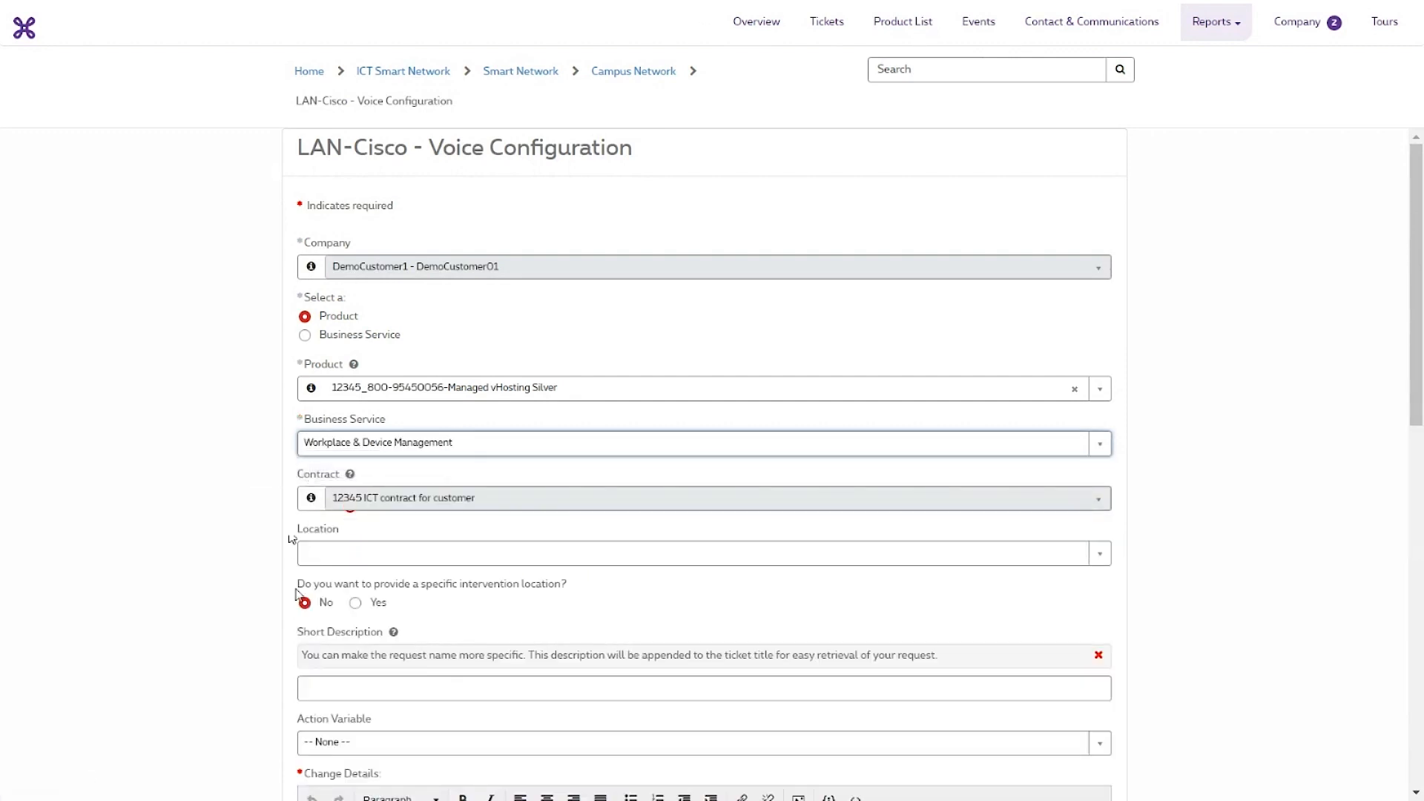
Enter "demo idea" as the short description and set the action variable to Add Standard Voice Config.
{"action": "scroll", "coordinate": [308, 623], "scroll_direction": "down", "scroll_amount": 4}
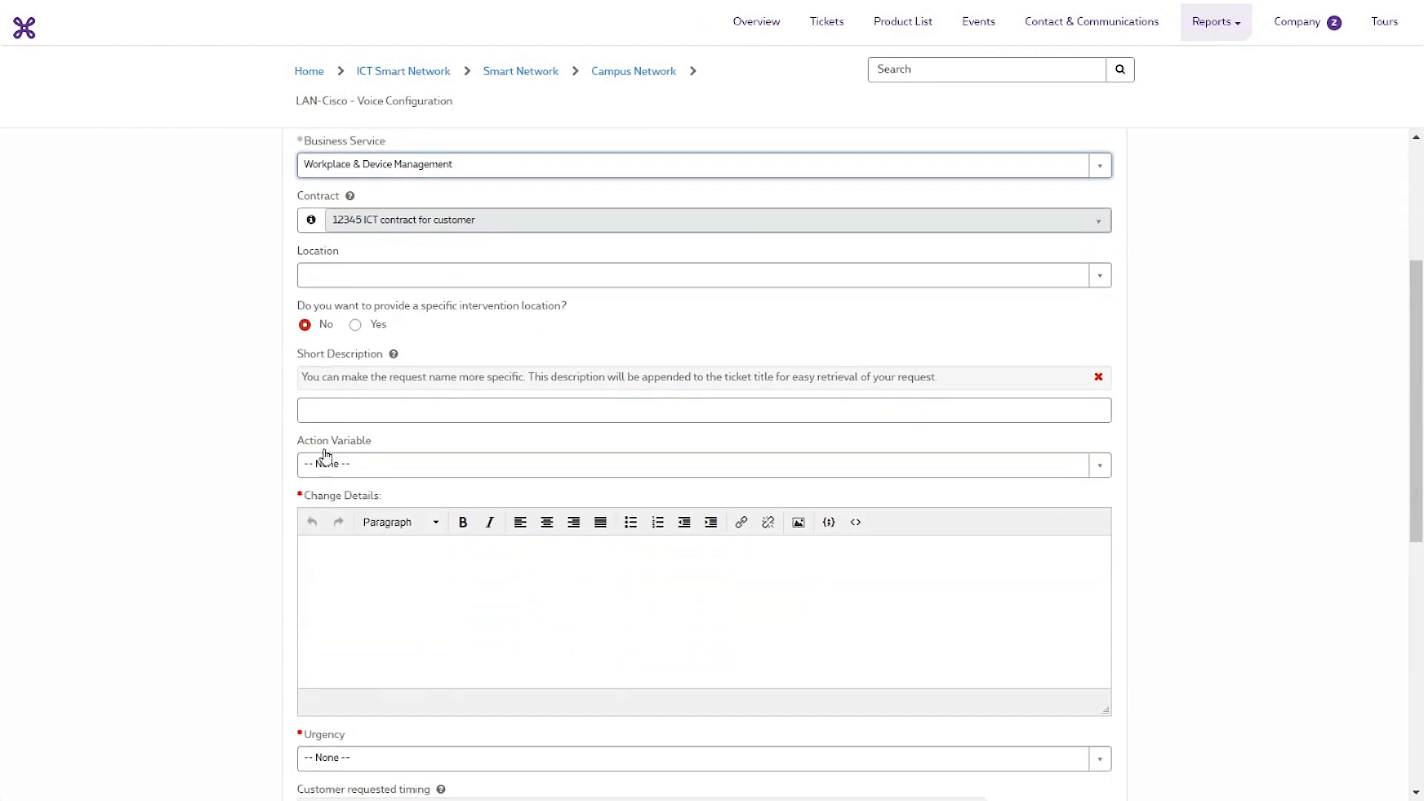
{"action": "left_click", "coordinate": [360, 418]}
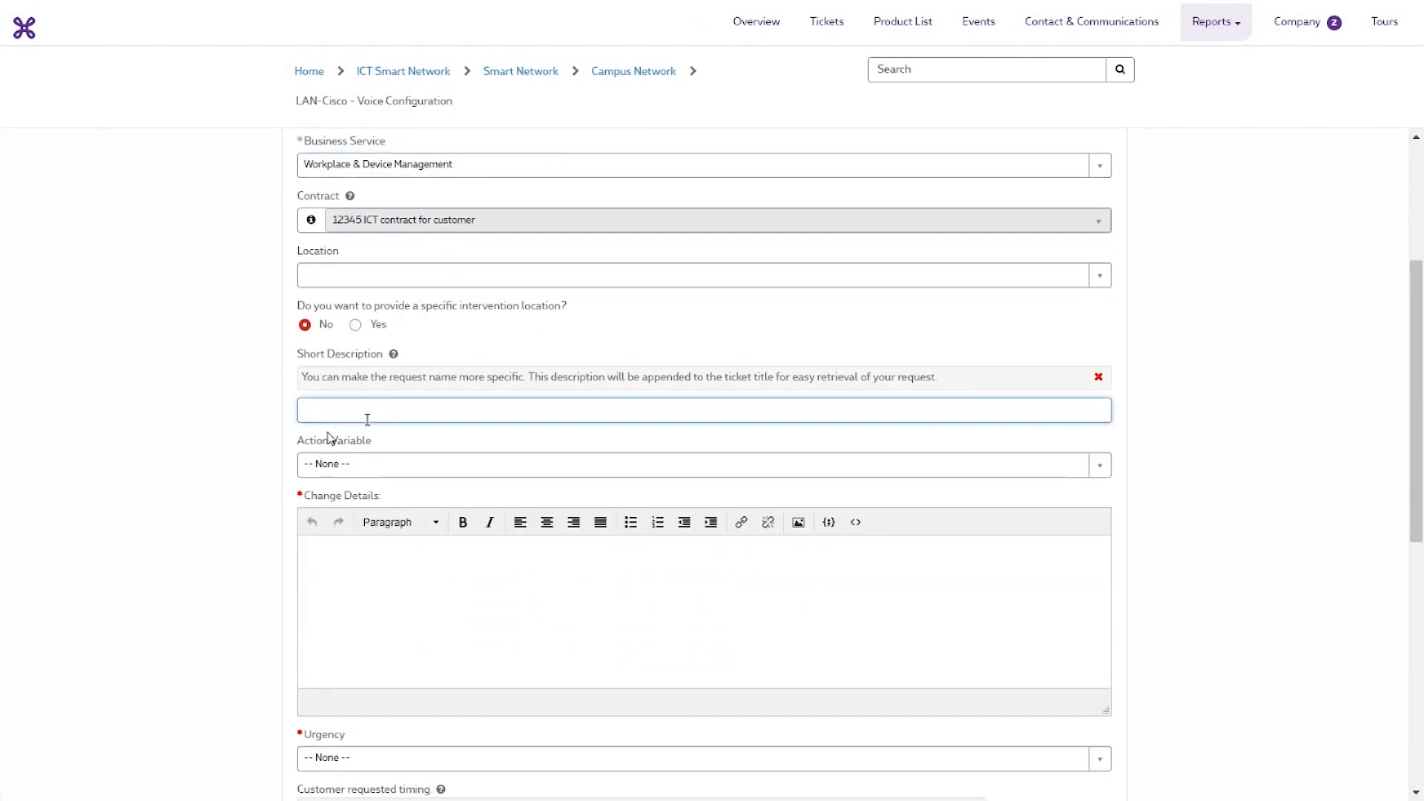
{"action": "type", "text": "demo idea"}
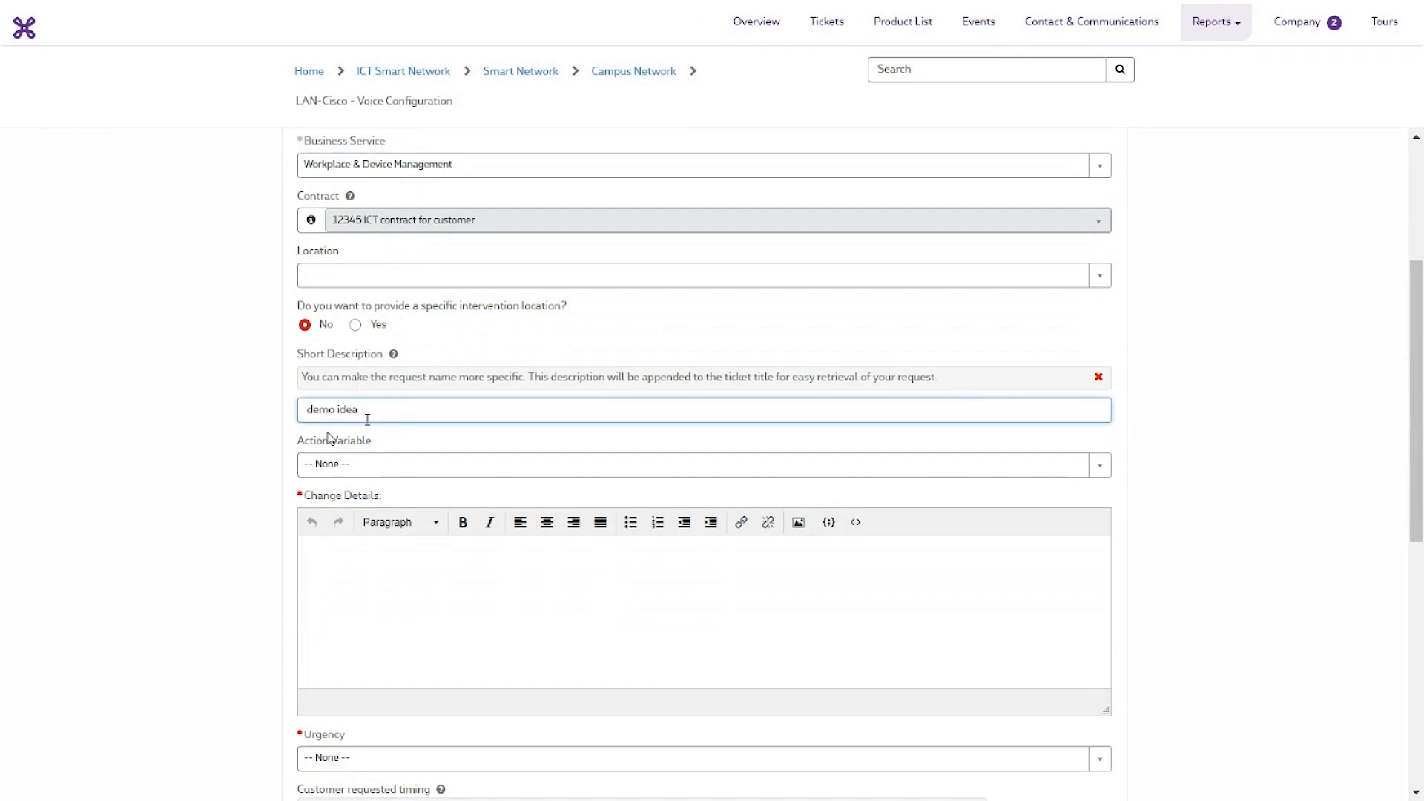
{"action": "left_click", "coordinate": [372, 464]}
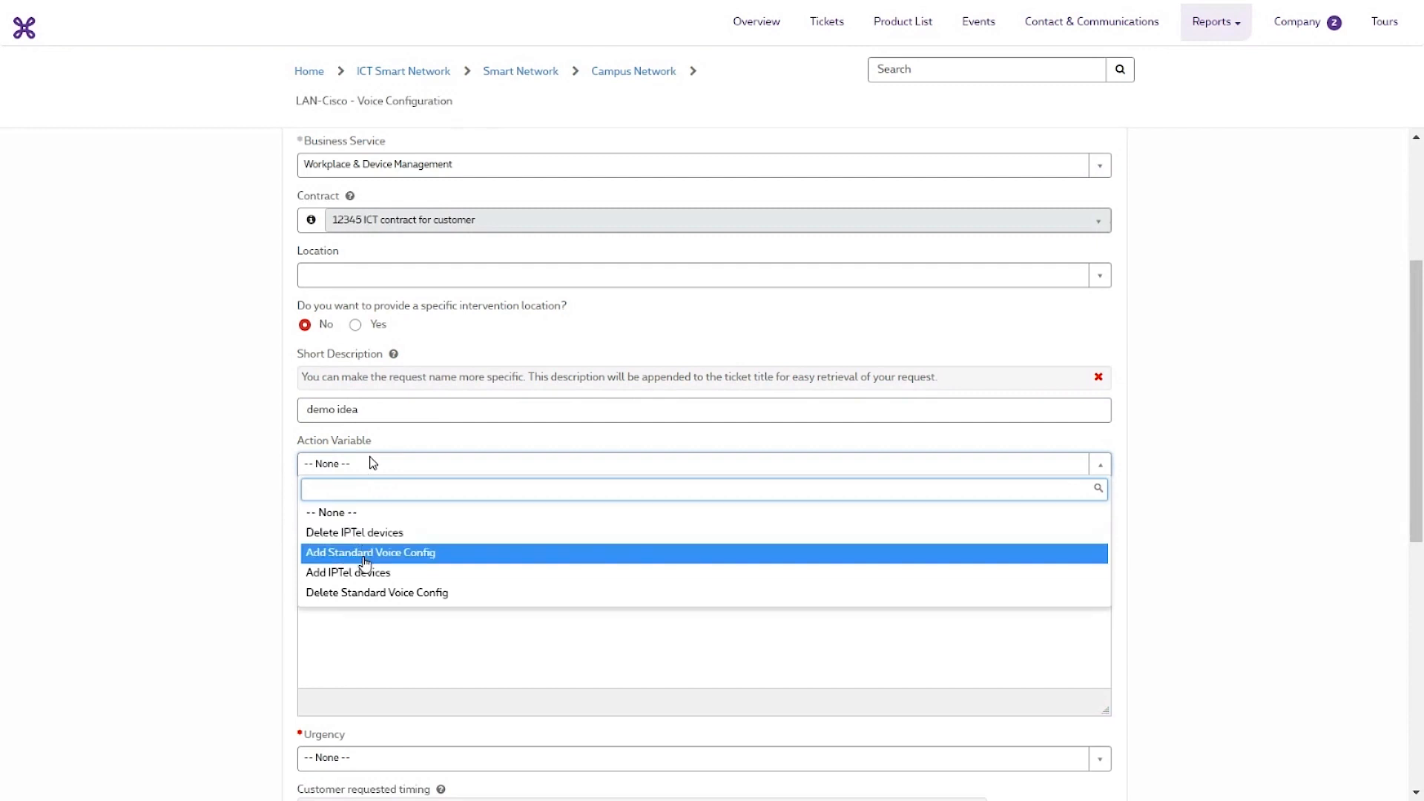
{"action": "left_click", "coordinate": [366, 553]}
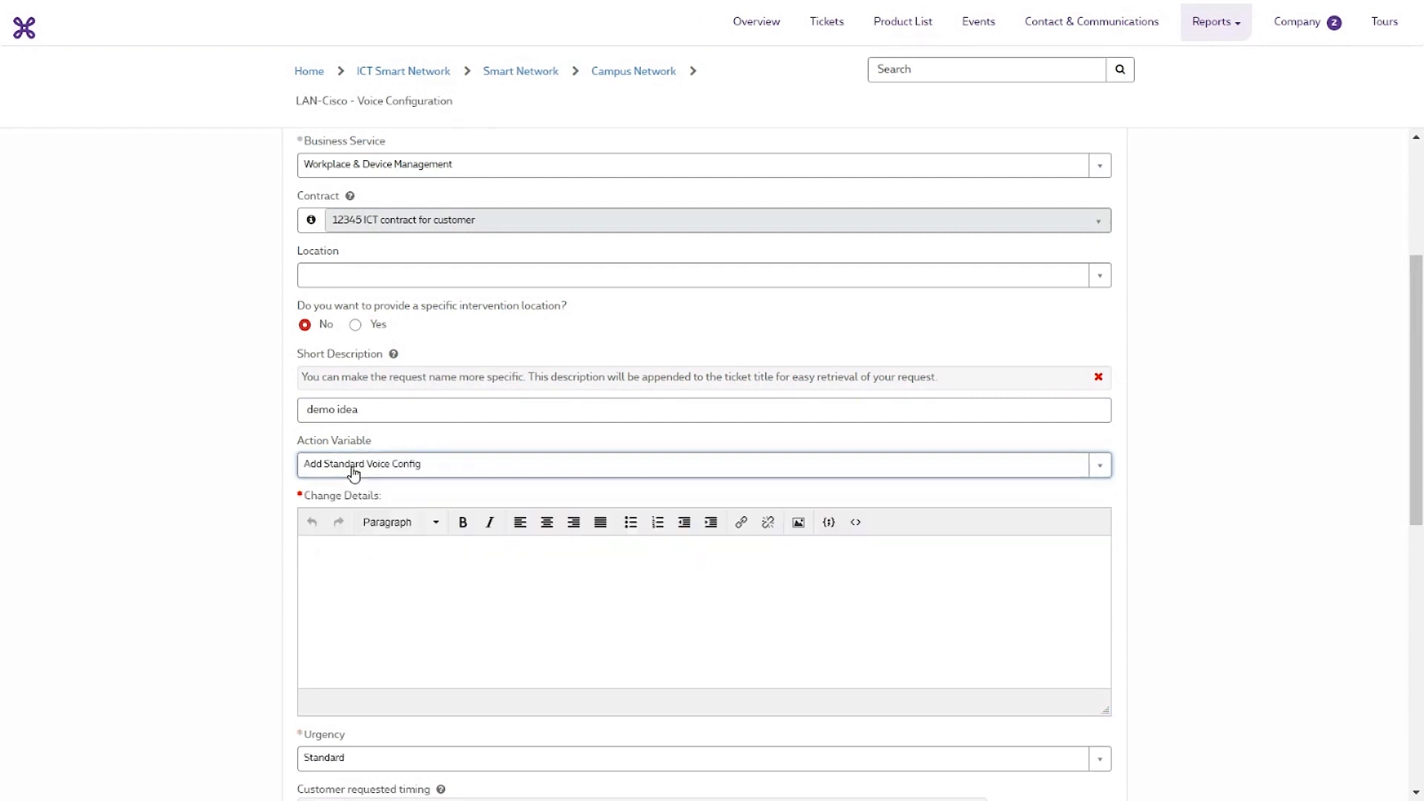
Enter "demo data" as the change details and set the urgency to Urgent.
{"action": "left_click", "coordinate": [349, 581]}
{"action": "type", "text": "demo data"}
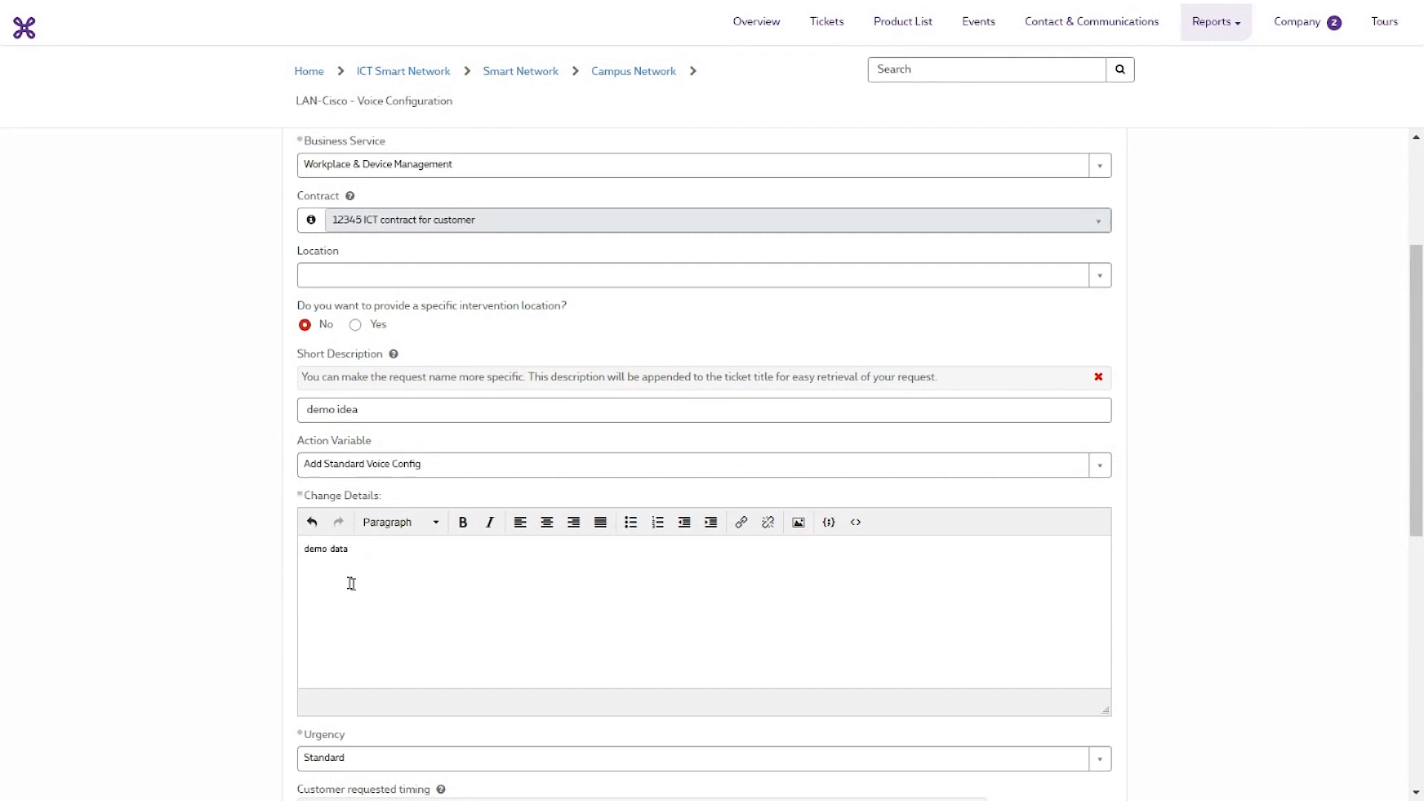
{"action": "scroll", "coordinate": [349, 582], "scroll_direction": "down", "scroll_amount": 4}
{"action": "scroll", "coordinate": [353, 584], "scroll_direction": "down", "scroll_amount": 2}
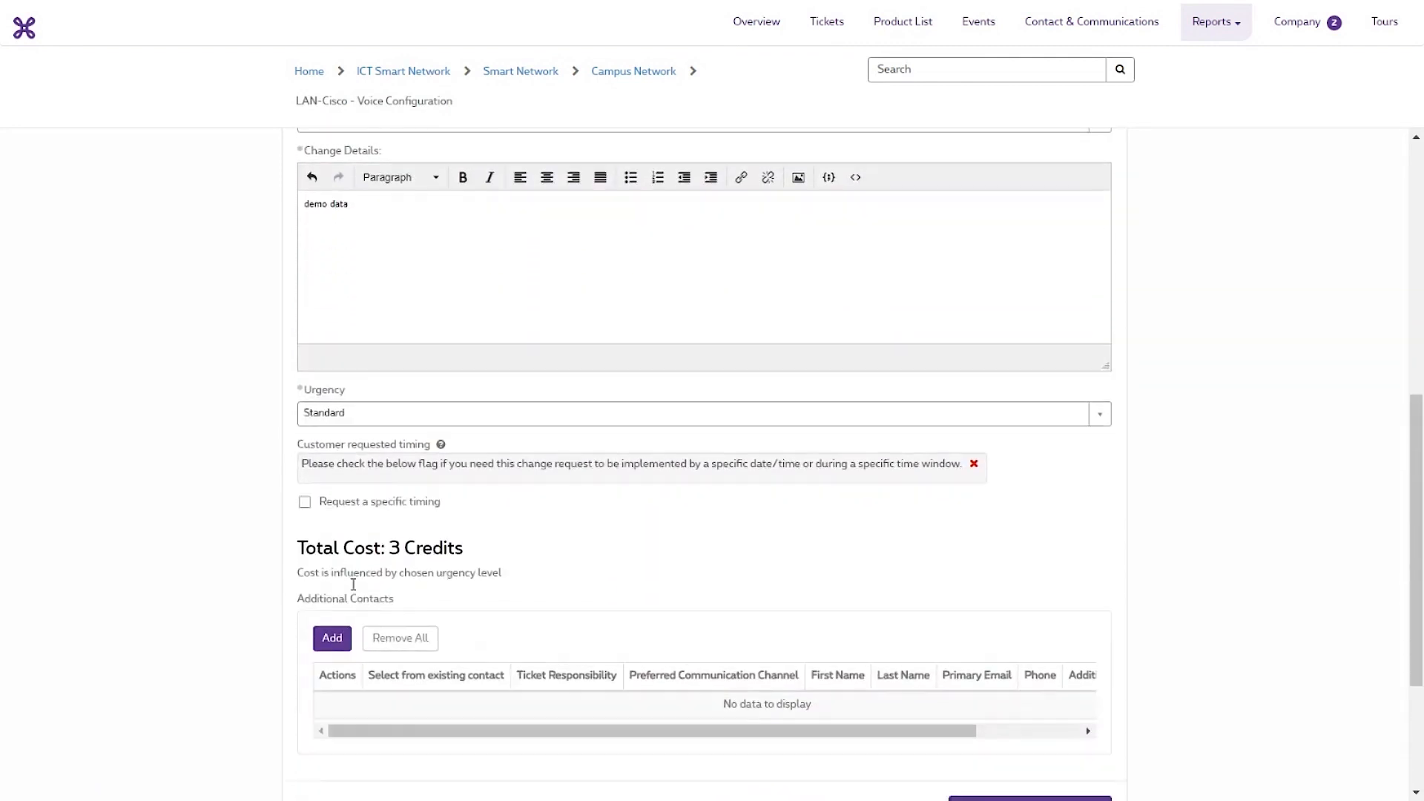
{"action": "scroll", "coordinate": [356, 589], "scroll_direction": "down", "scroll_amount": 1}
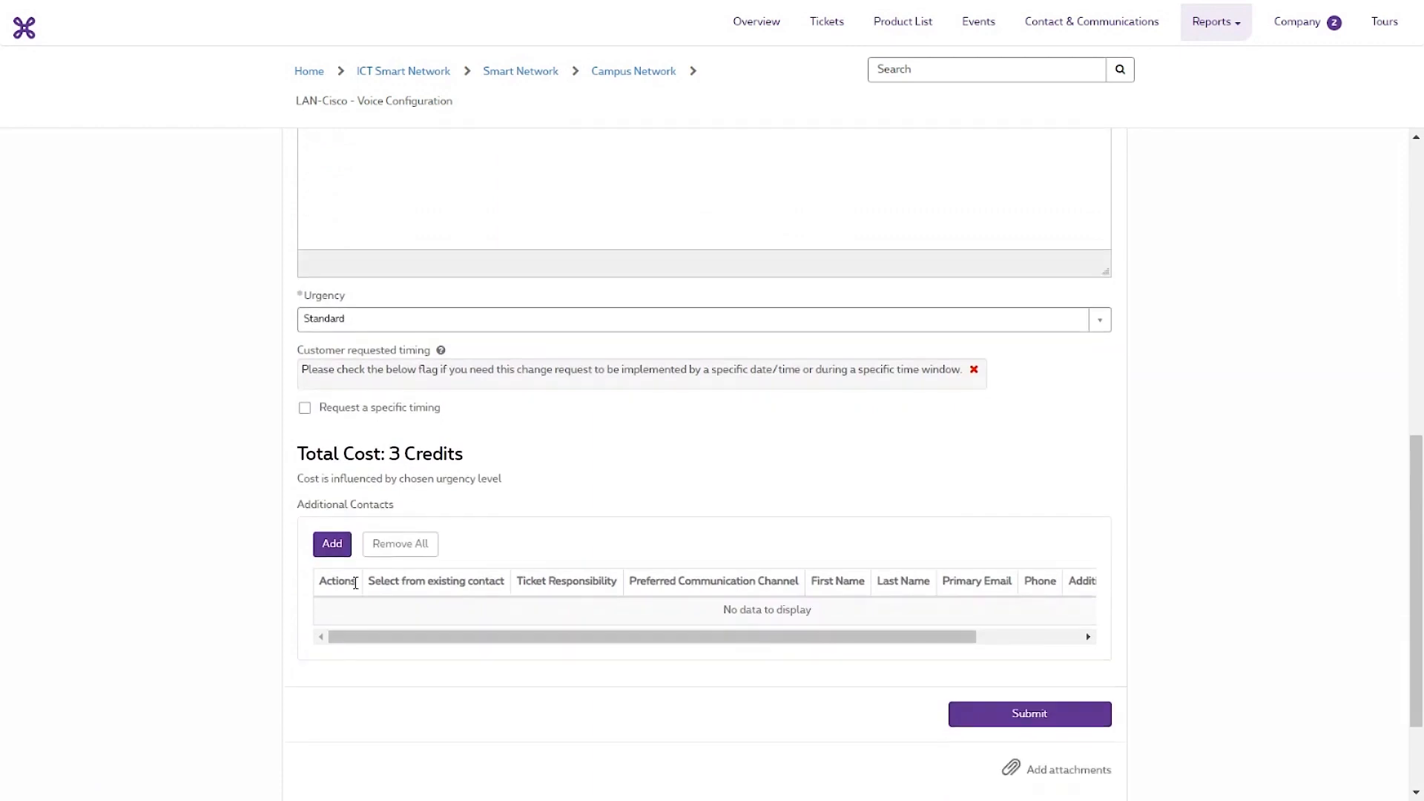
{"action": "scroll", "coordinate": [355, 583], "scroll_direction": "down", "scroll_amount": 1}
{"action": "left_click", "coordinate": [319, 293]}
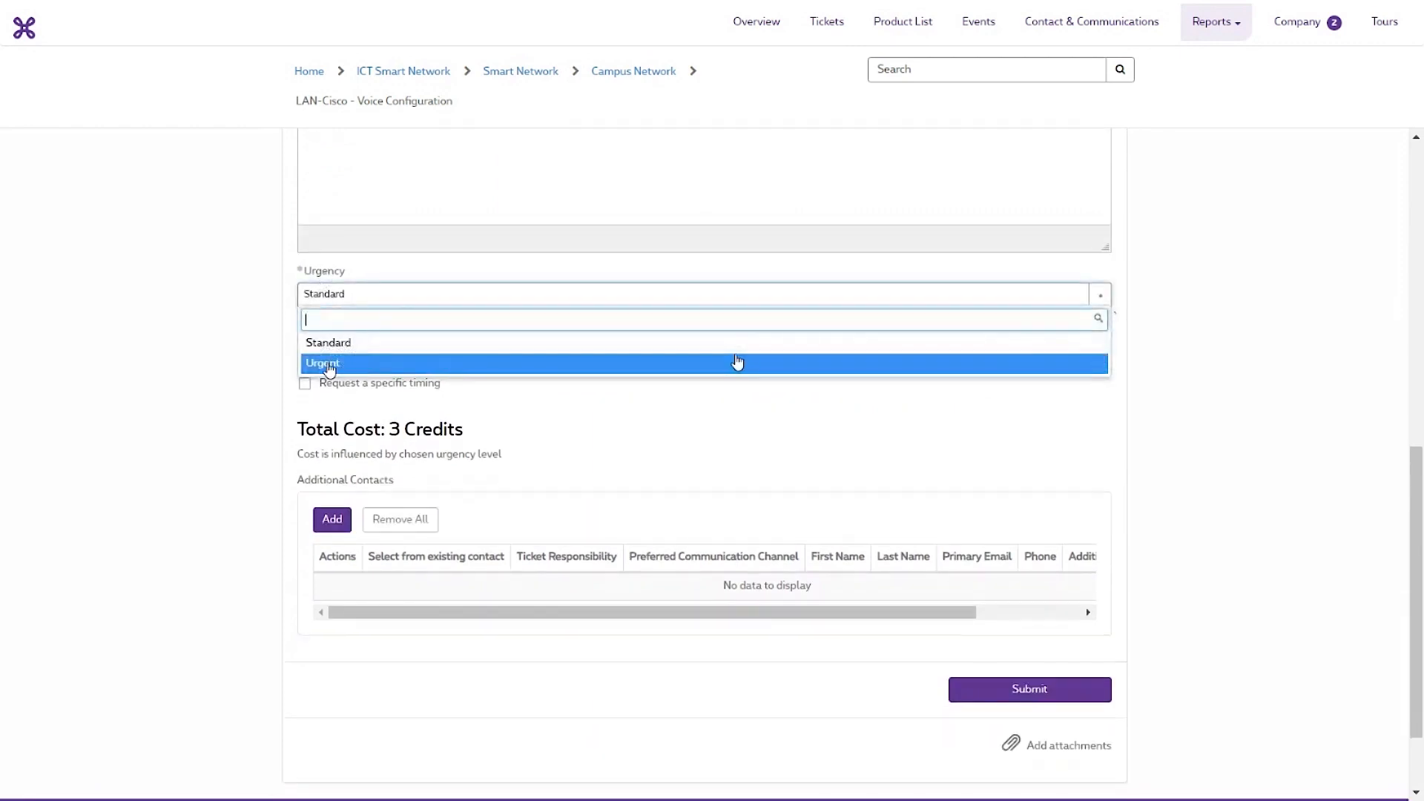
{"action": "left_click", "coordinate": [324, 364]}
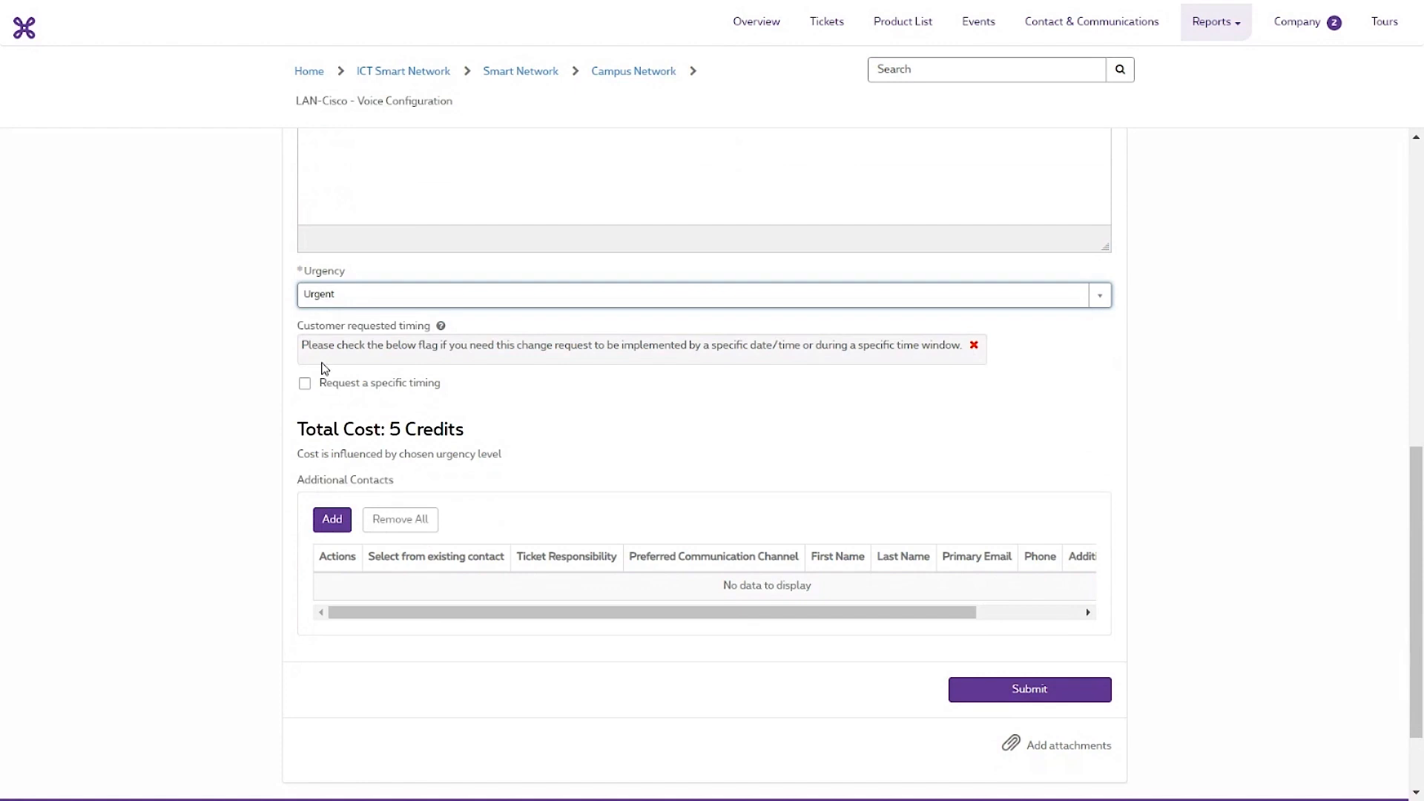
Request a specific timing from 13/04/2023 to 27/04/2023, giving "urgent needed" as the reason.
{"action": "left_click", "coordinate": [306, 384]}
{"action": "left_click", "coordinate": [309, 466]}
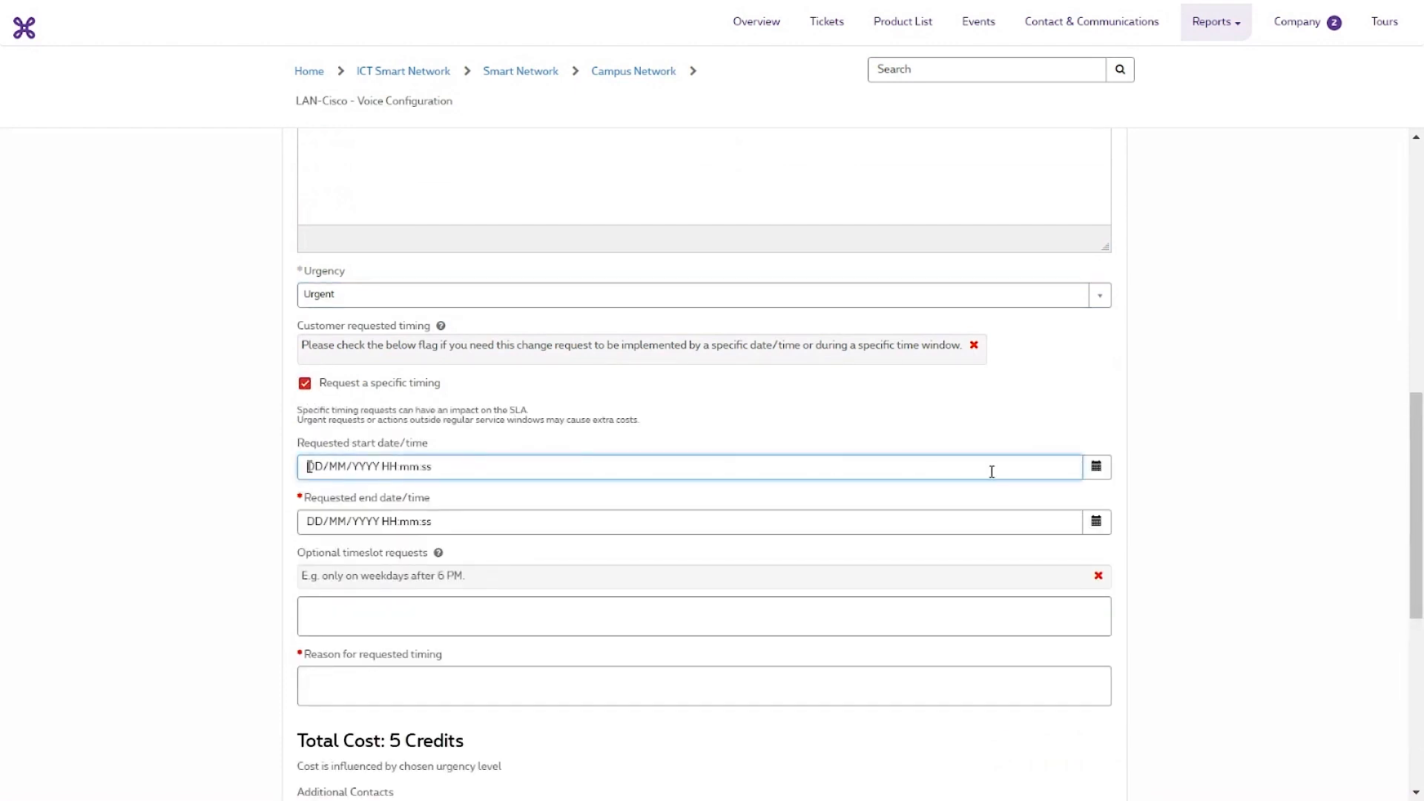
{"action": "left_click", "coordinate": [1096, 466]}
{"action": "left_click", "coordinate": [1193, 590]}
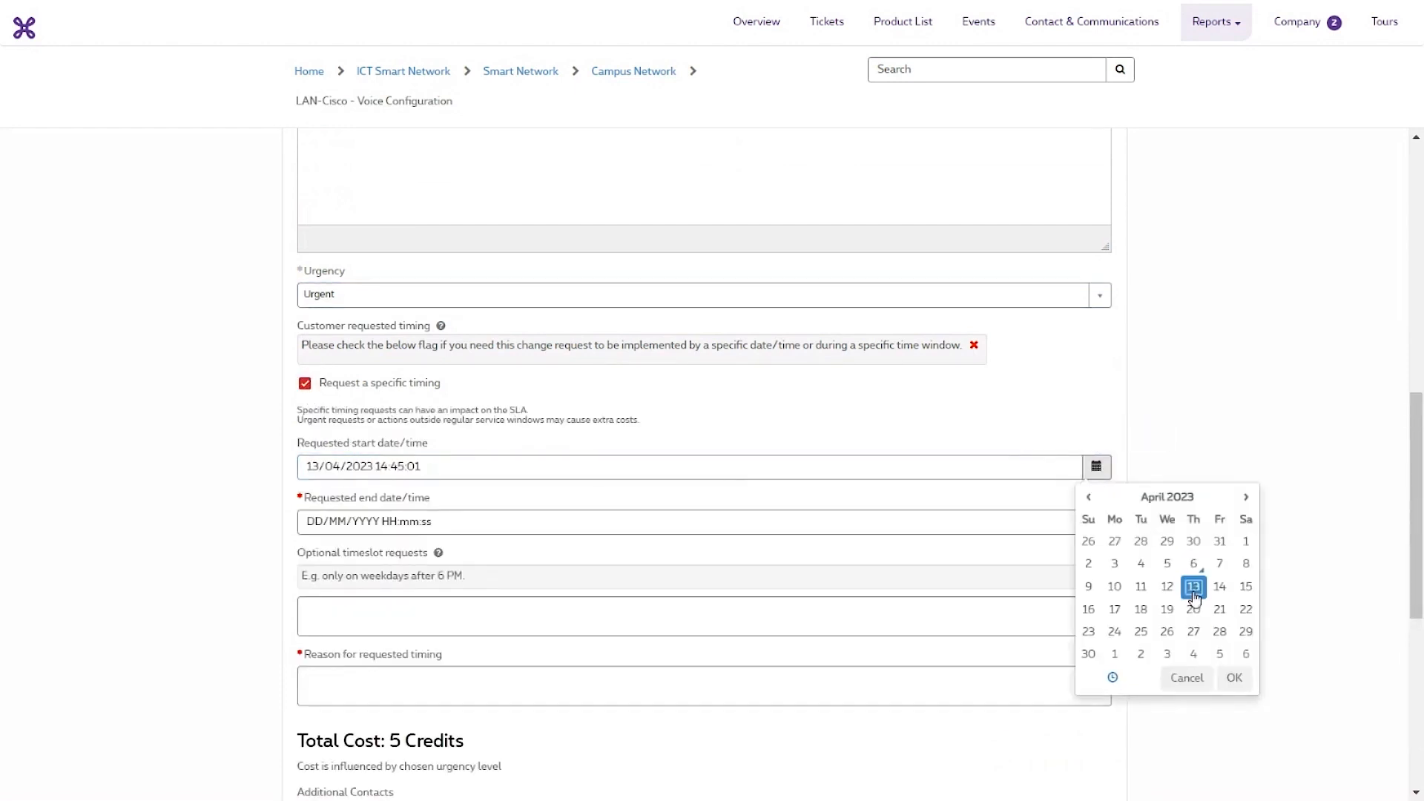
{"action": "left_click", "coordinate": [1235, 678]}
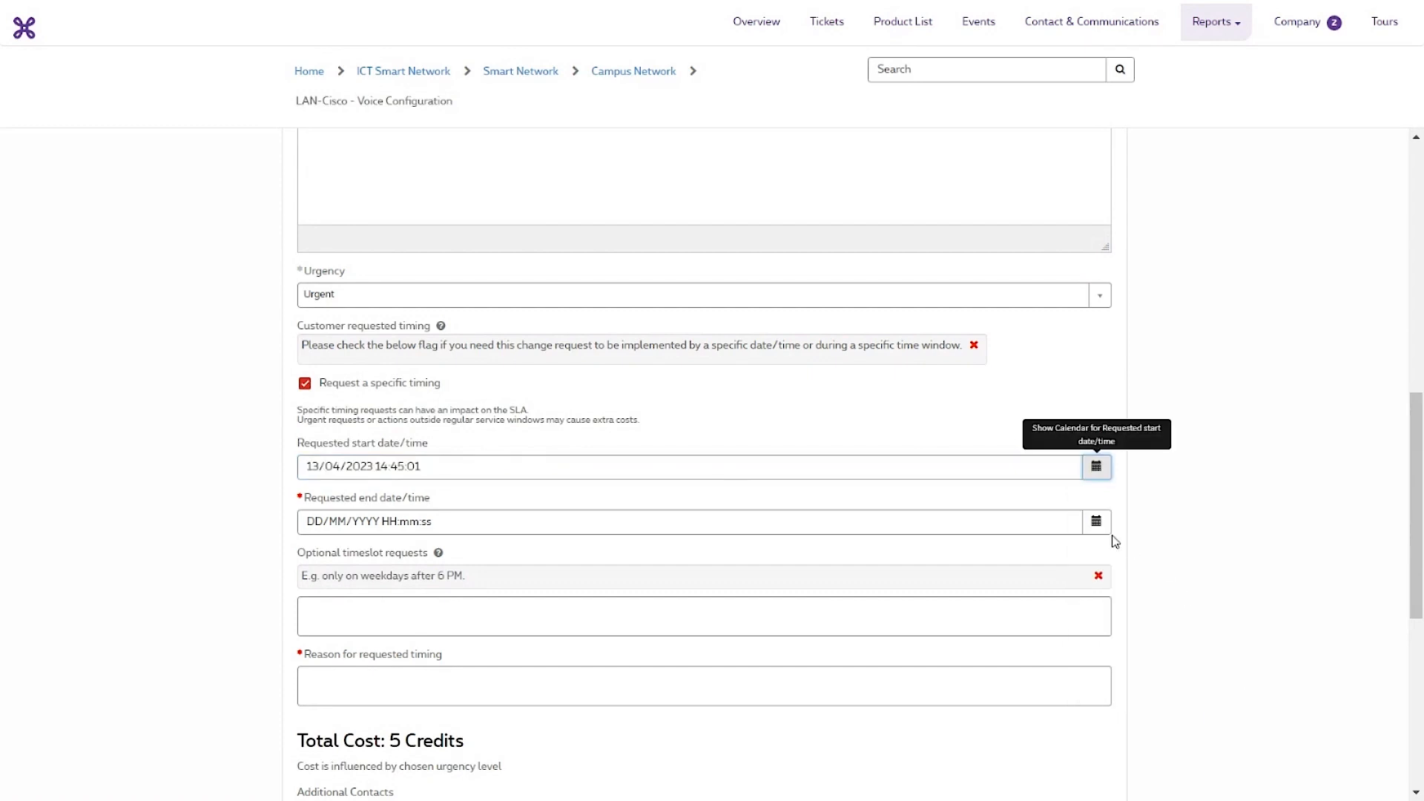
{"action": "left_click", "coordinate": [1096, 521]}
{"action": "left_click", "coordinate": [1194, 686]}
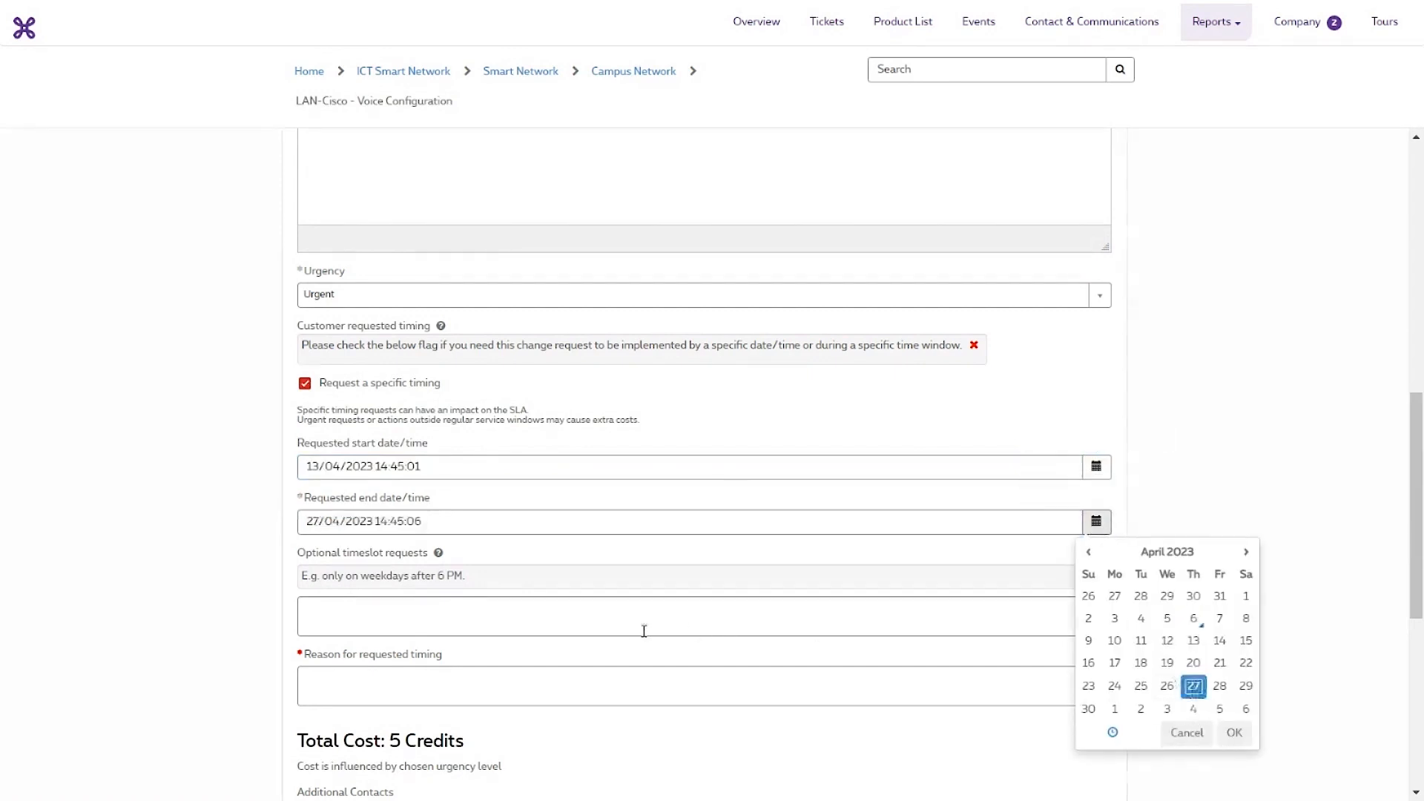
{"action": "left_click", "coordinate": [592, 614]}
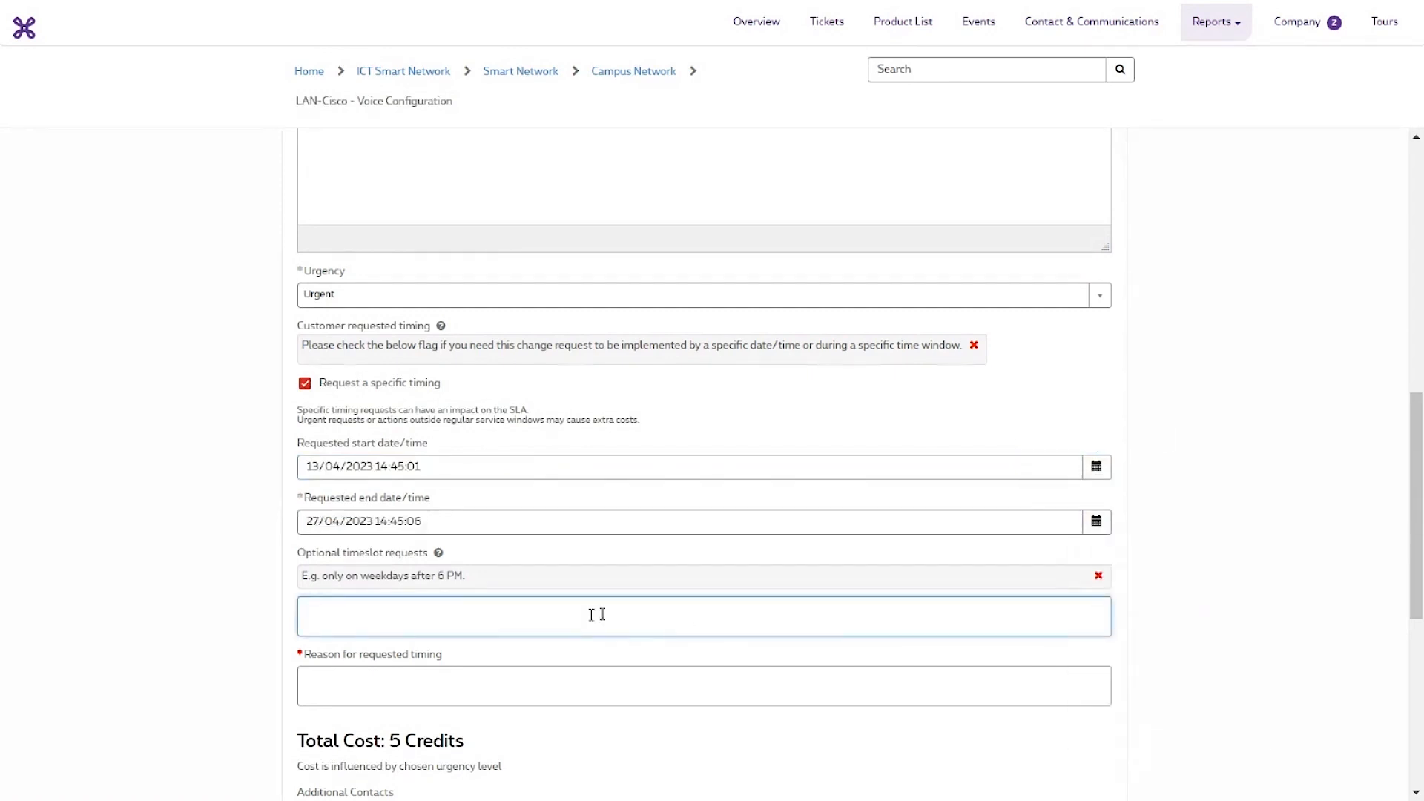
{"action": "left_click", "coordinate": [557, 690]}
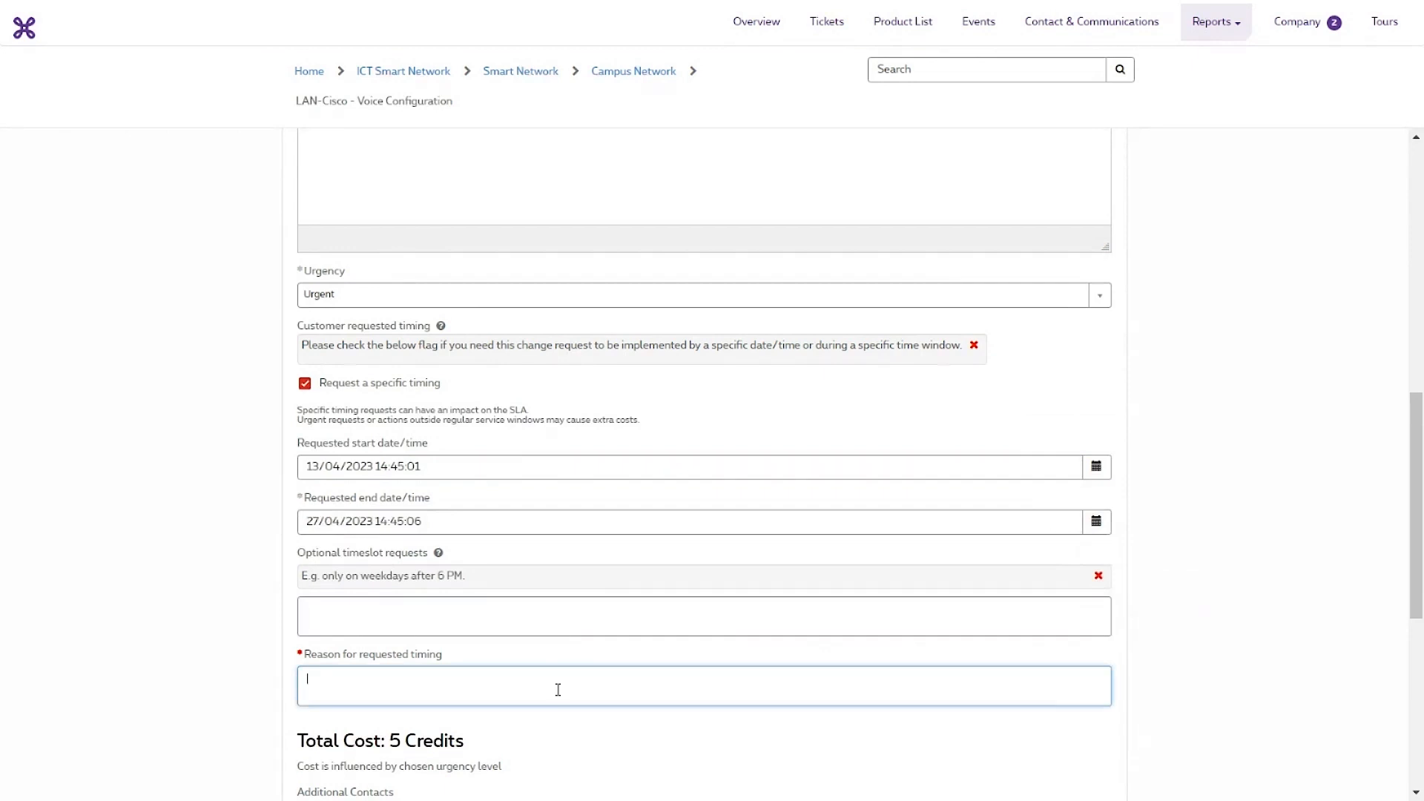
{"action": "type", "text": "urgent needed"}
Add an existing contact as an additional contact, with Email as the communication channel and Requested for as the ticket responsibility.
{"action": "scroll", "coordinate": [419, 593], "scroll_direction": "down", "scroll_amount": 5}
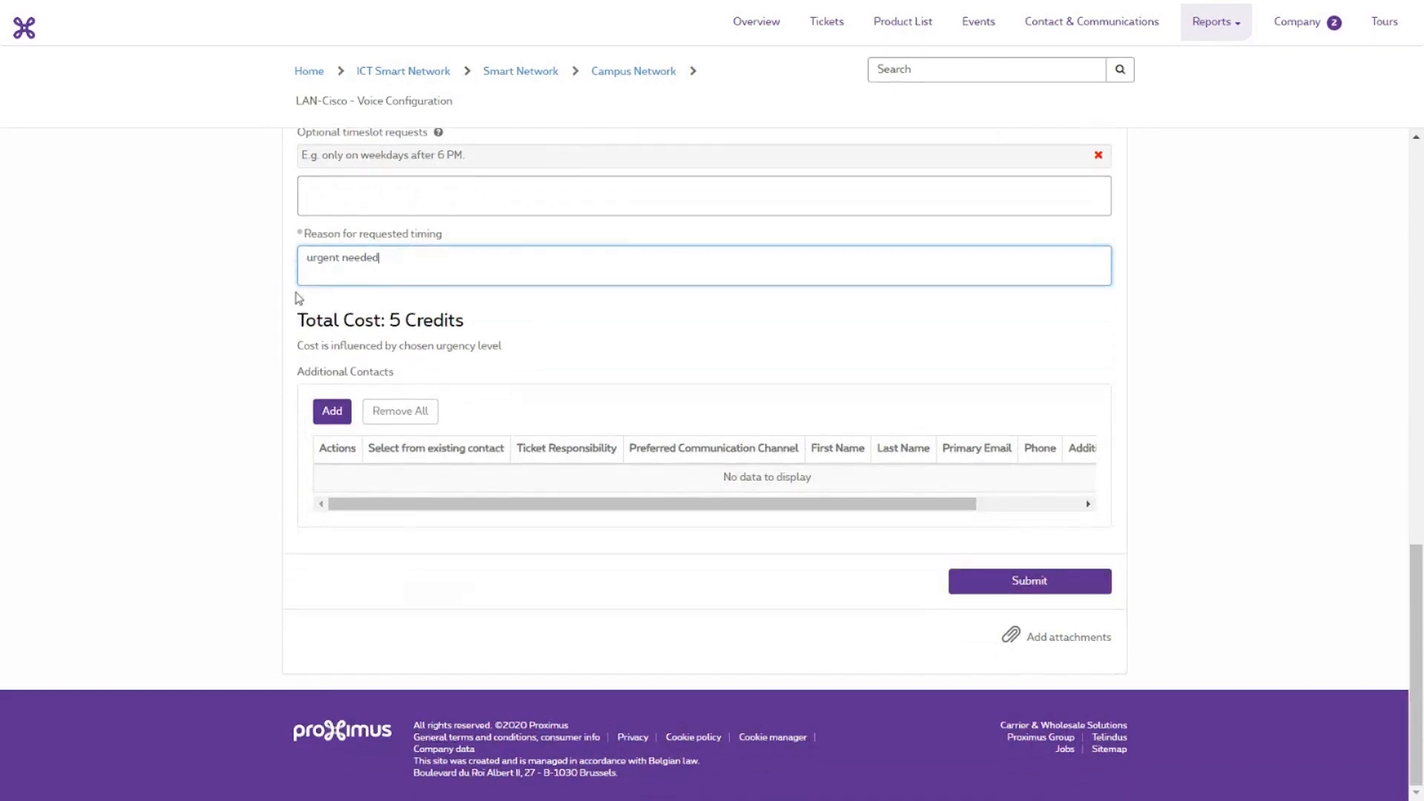
{"action": "left_click", "coordinate": [331, 409]}
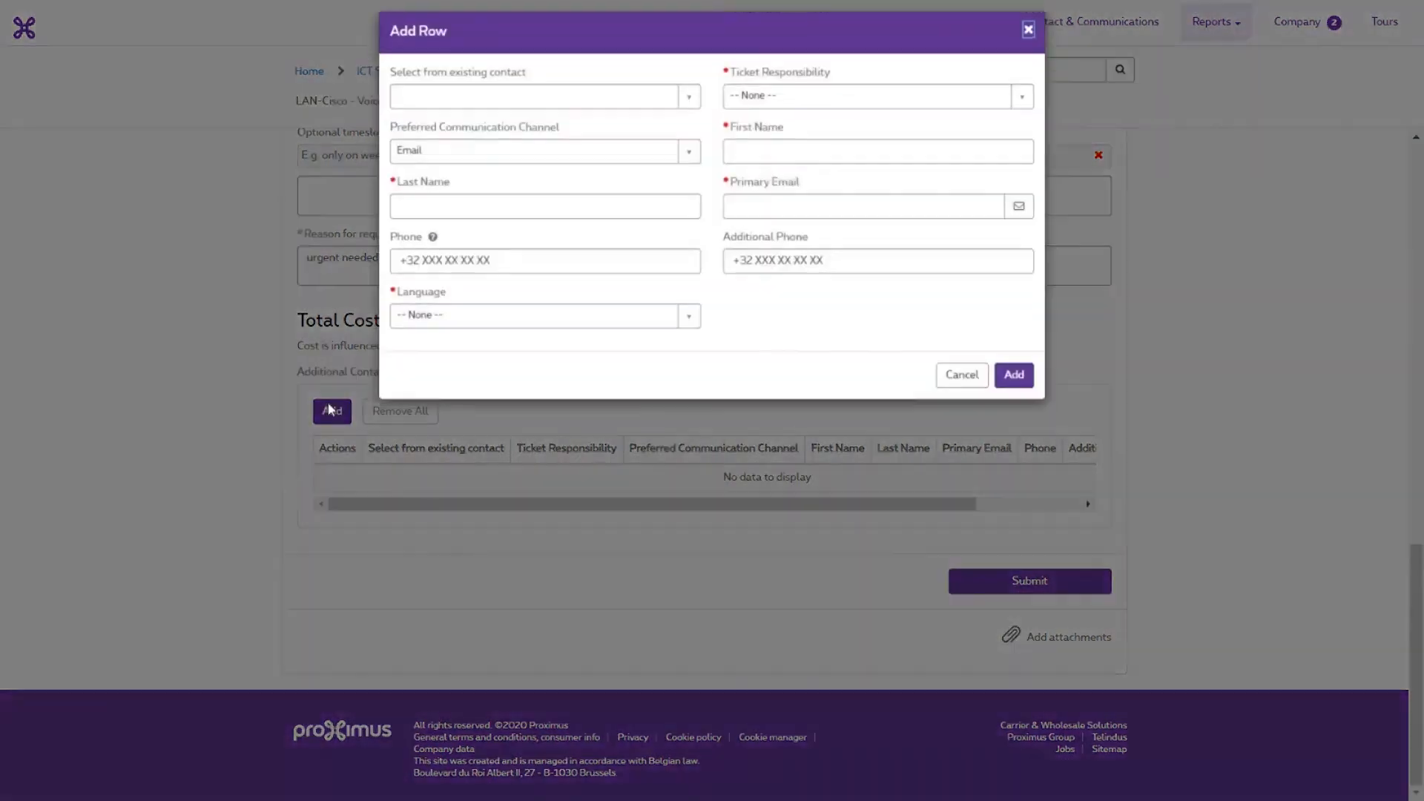
{"action": "left_click", "coordinate": [434, 113]}
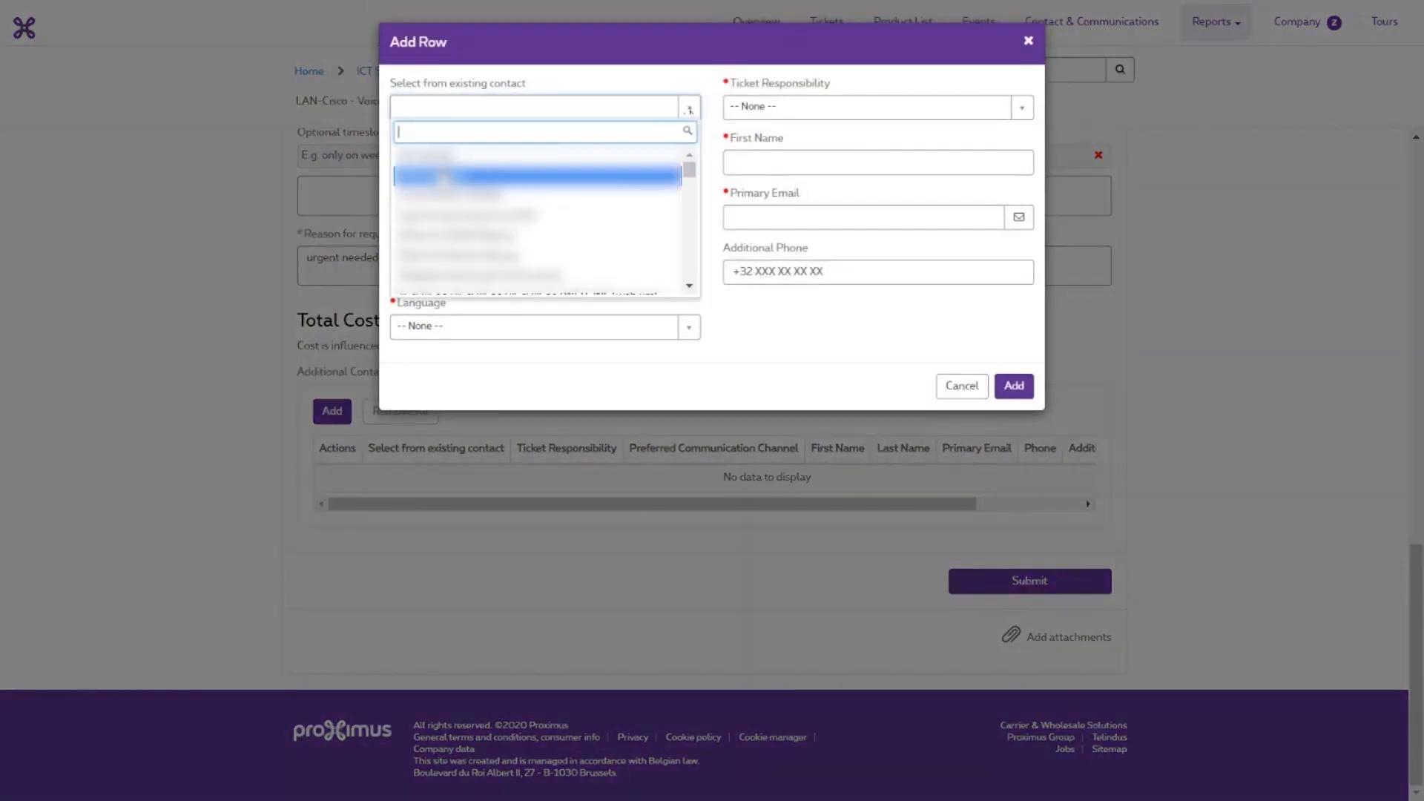
{"action": "left_click", "coordinate": [440, 176]}
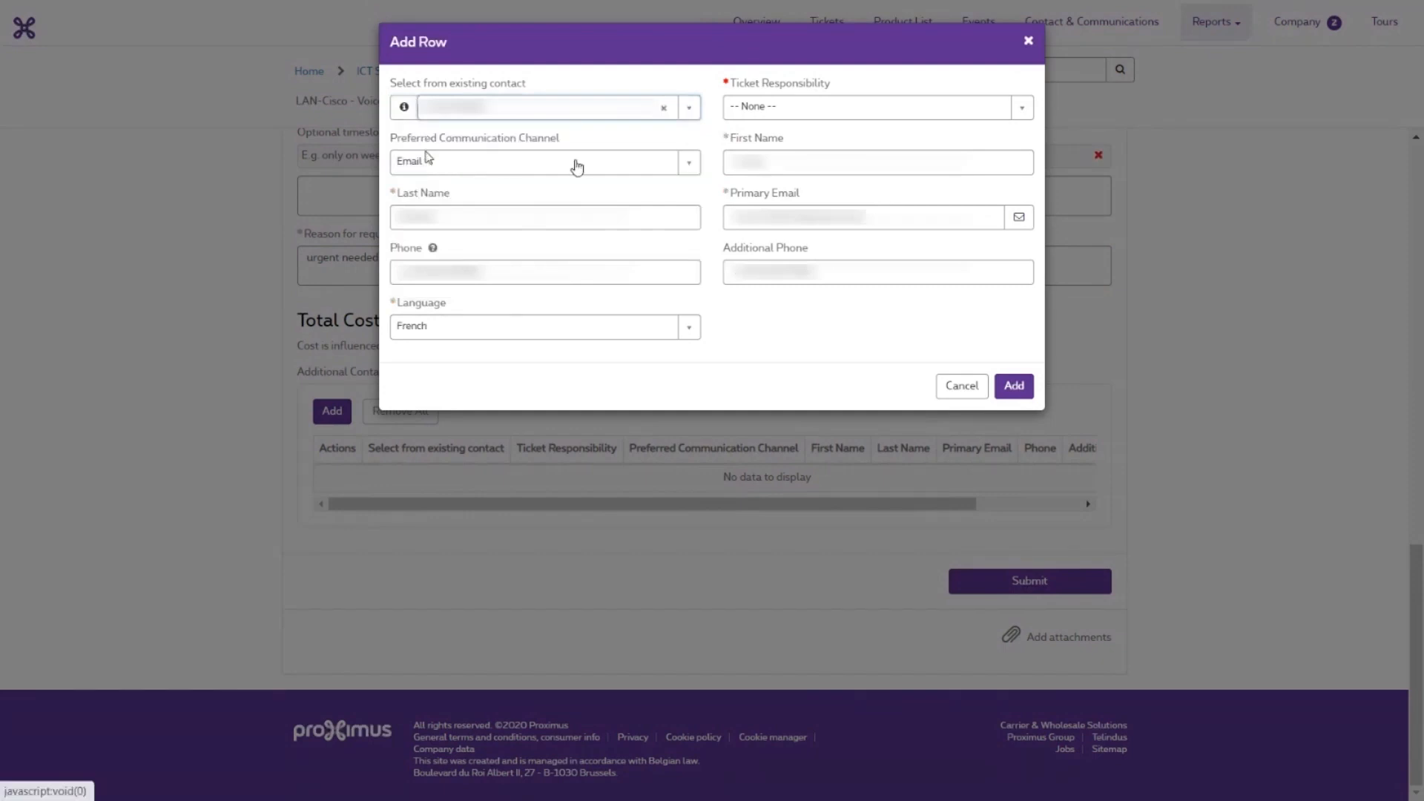
{"action": "left_click", "coordinate": [689, 163]}
{"action": "left_click", "coordinate": [419, 211]}
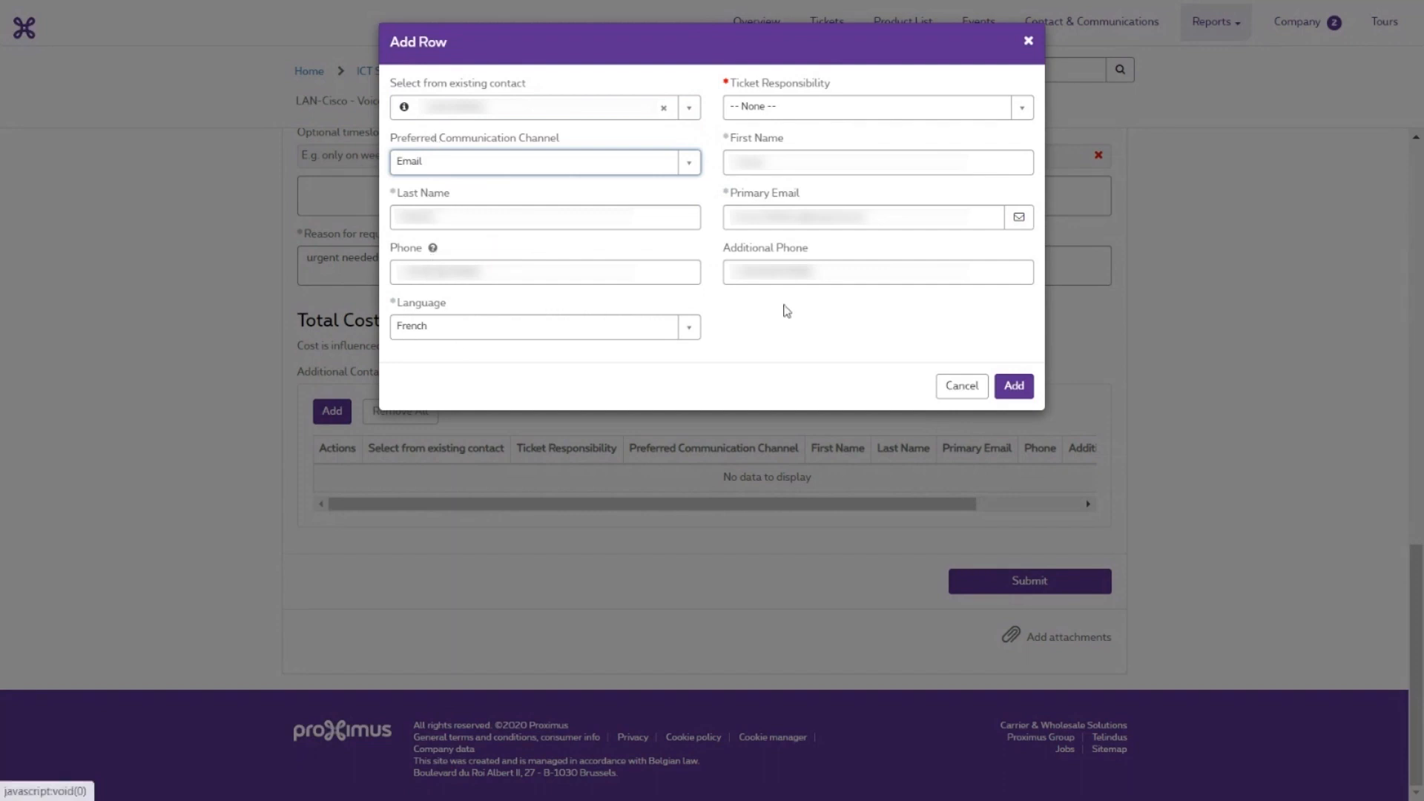
{"action": "left_click", "coordinate": [1029, 111]}
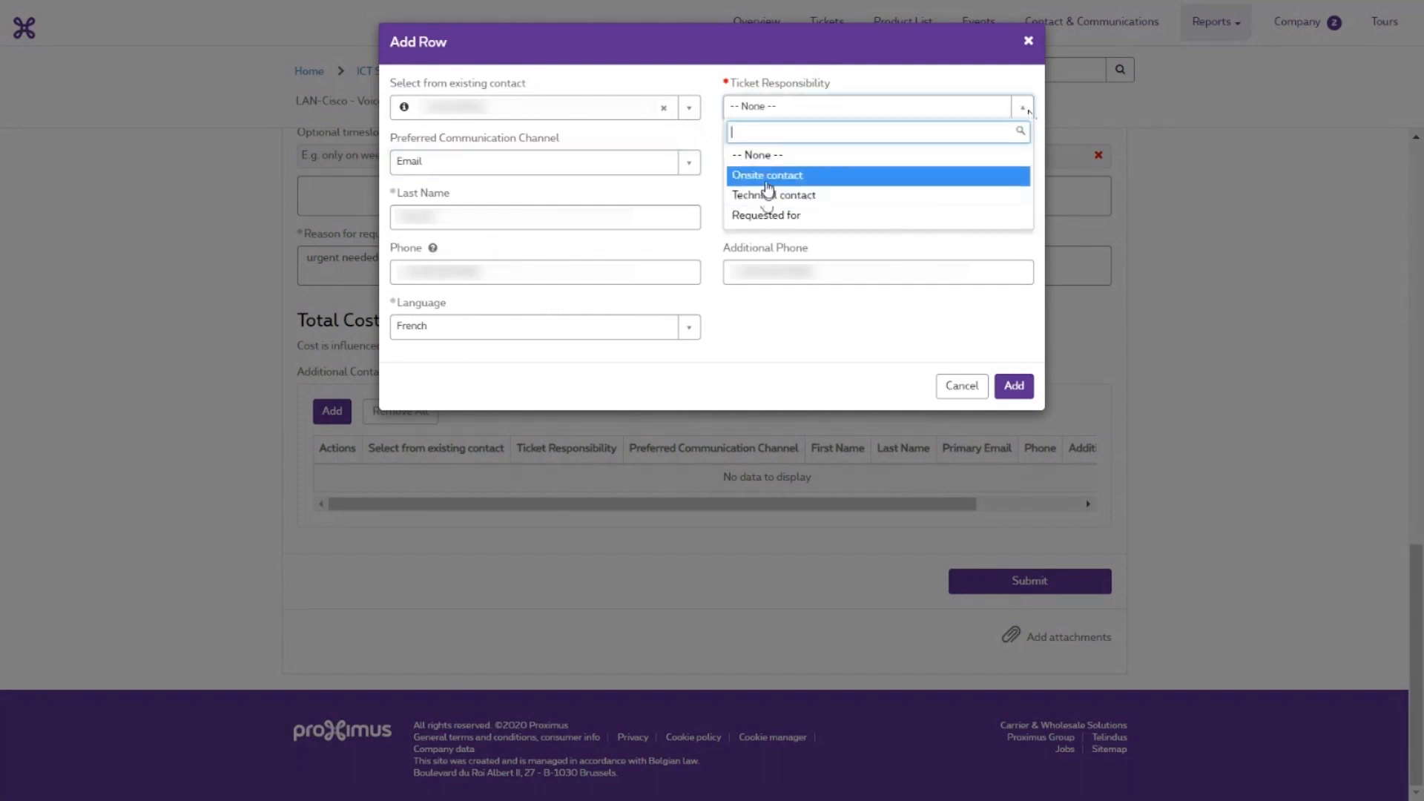
{"action": "left_click", "coordinate": [770, 215]}
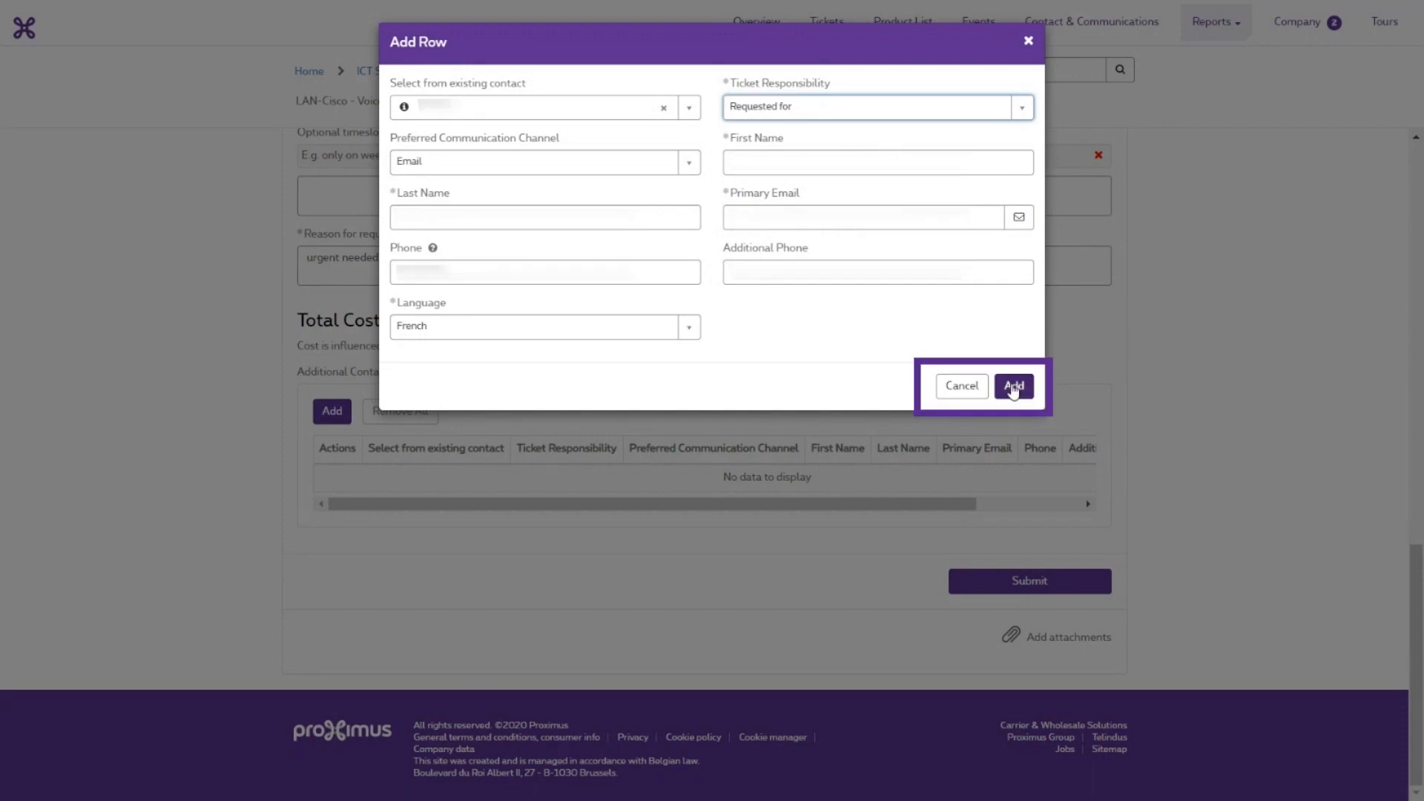
{"action": "left_click", "coordinate": [1013, 386]}
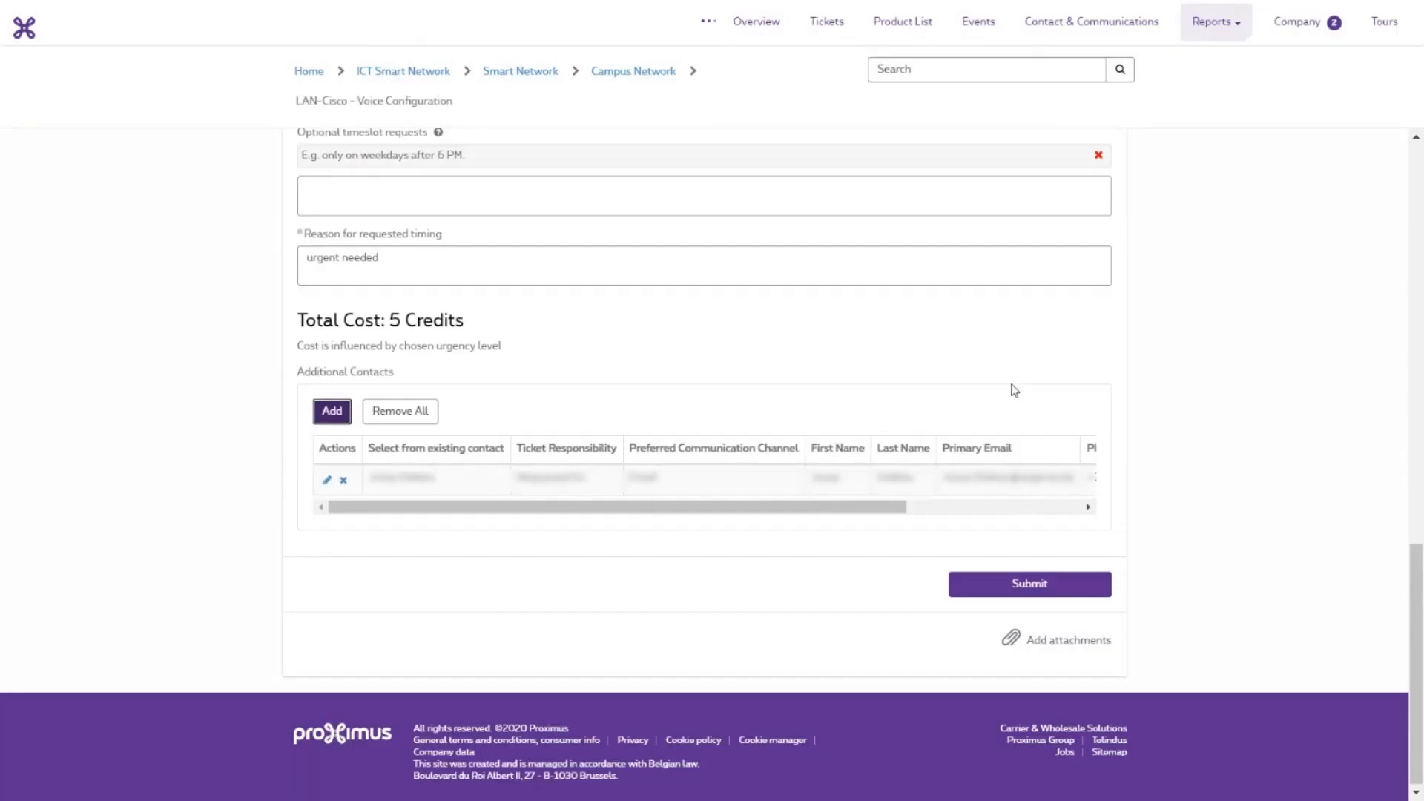
Submit the change request and open the details of the submitted ticket.
{"action": "left_click", "coordinate": [1030, 586]}
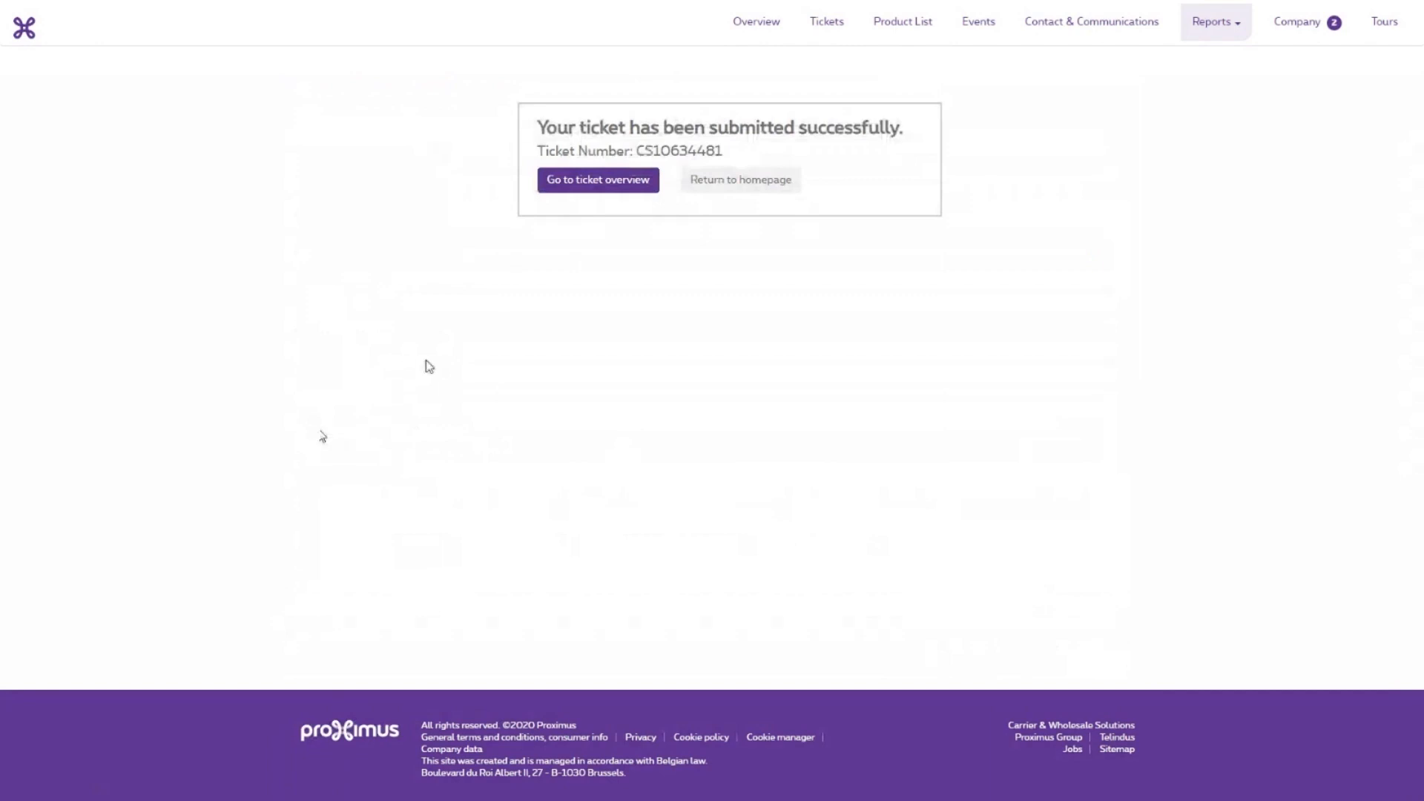
{"action": "left_click", "coordinate": [603, 187]}
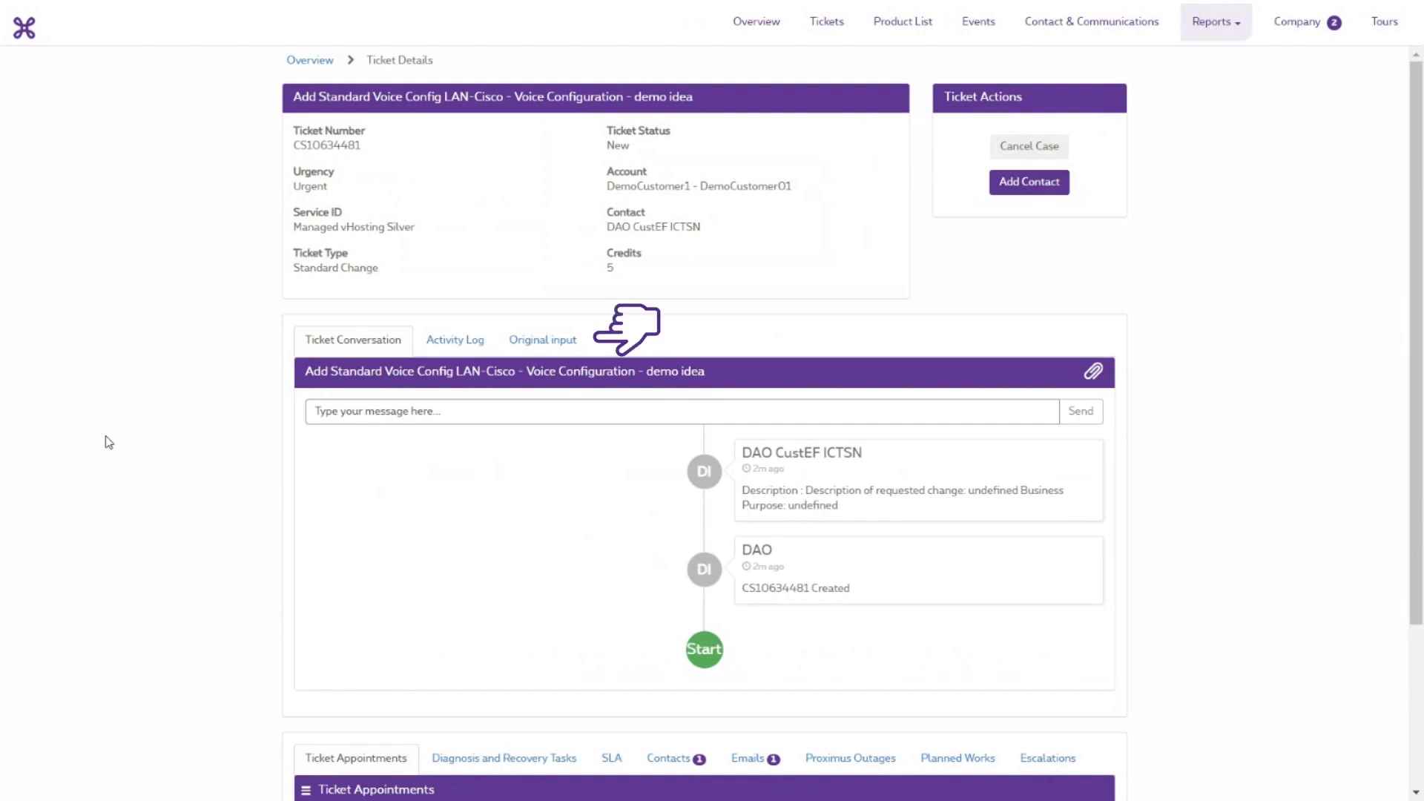
Review the ticket's original input and open the email notification sent for it.
{"action": "left_click", "coordinate": [542, 340]}
{"action": "scroll", "coordinate": [541, 349], "scroll_direction": "down", "scroll_amount": 6}
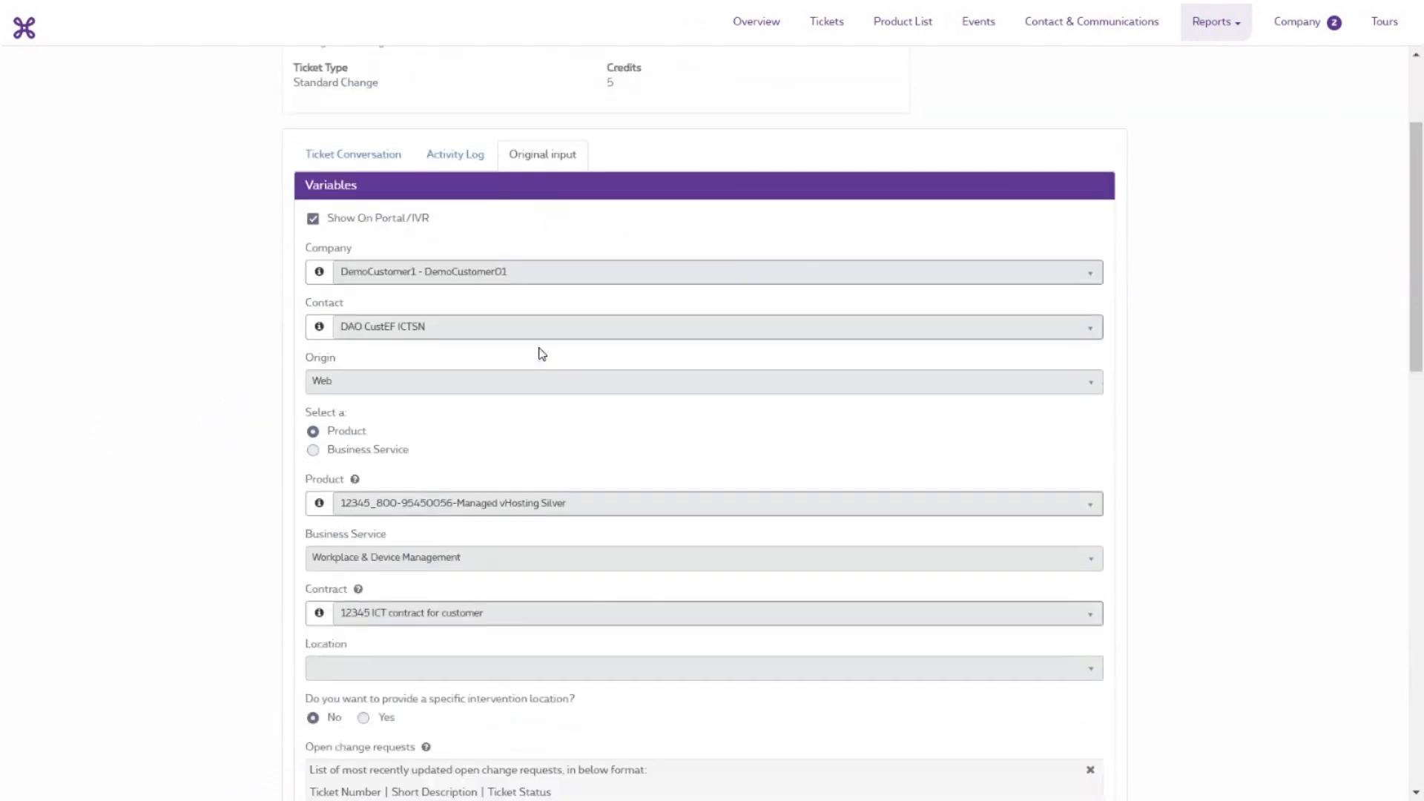
{"action": "scroll", "coordinate": [543, 354], "scroll_direction": "down", "scroll_amount": 13}
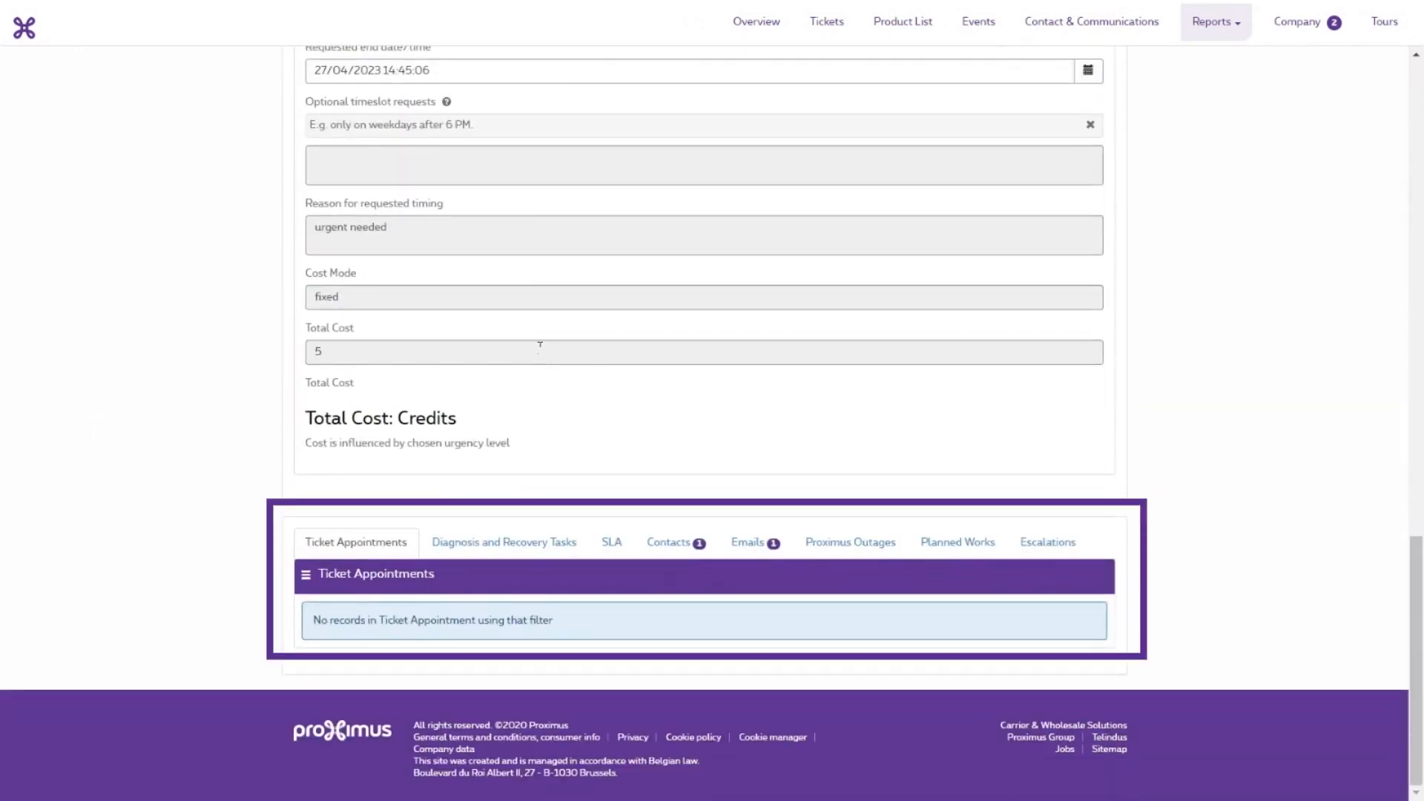
{"action": "left_click", "coordinate": [749, 542]}
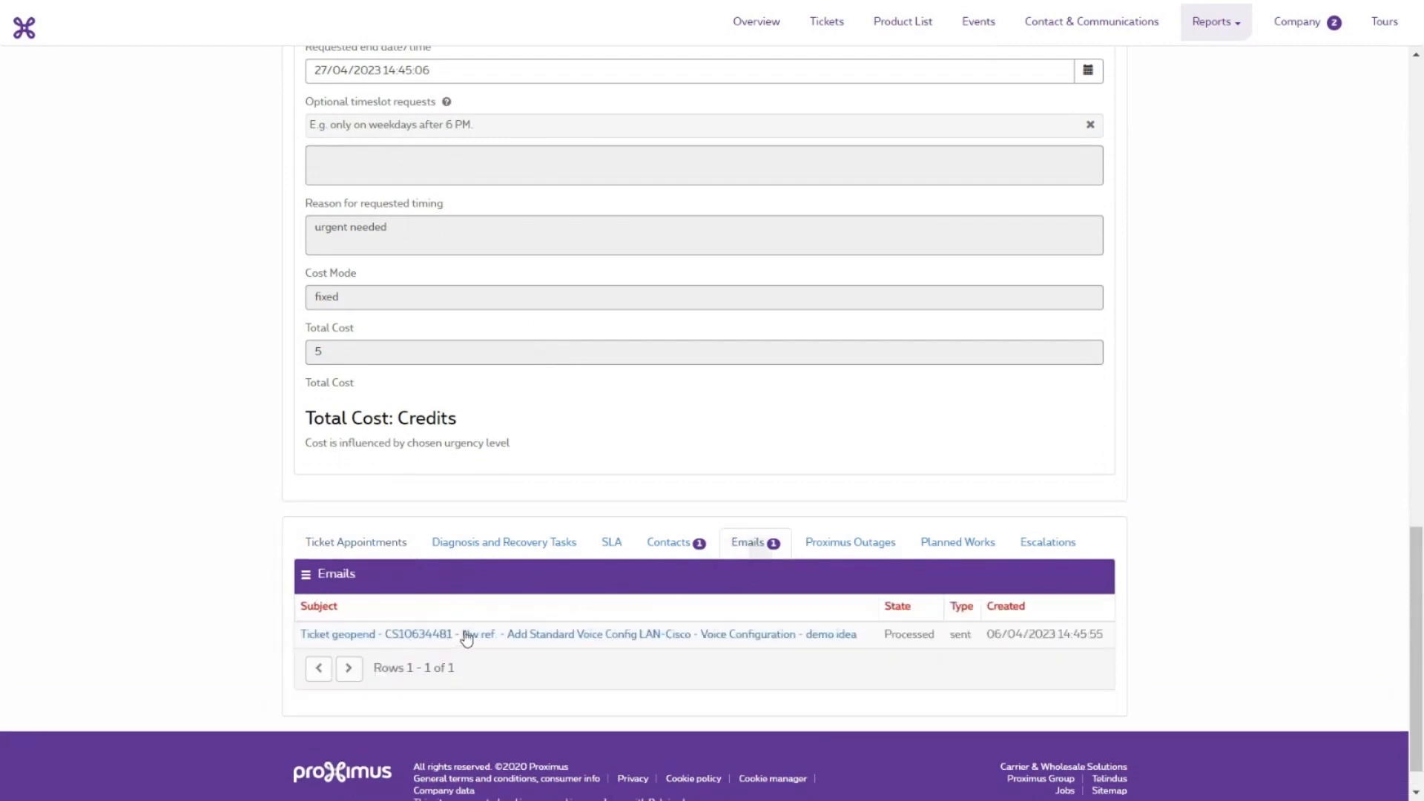
{"action": "left_click", "coordinate": [353, 640]}
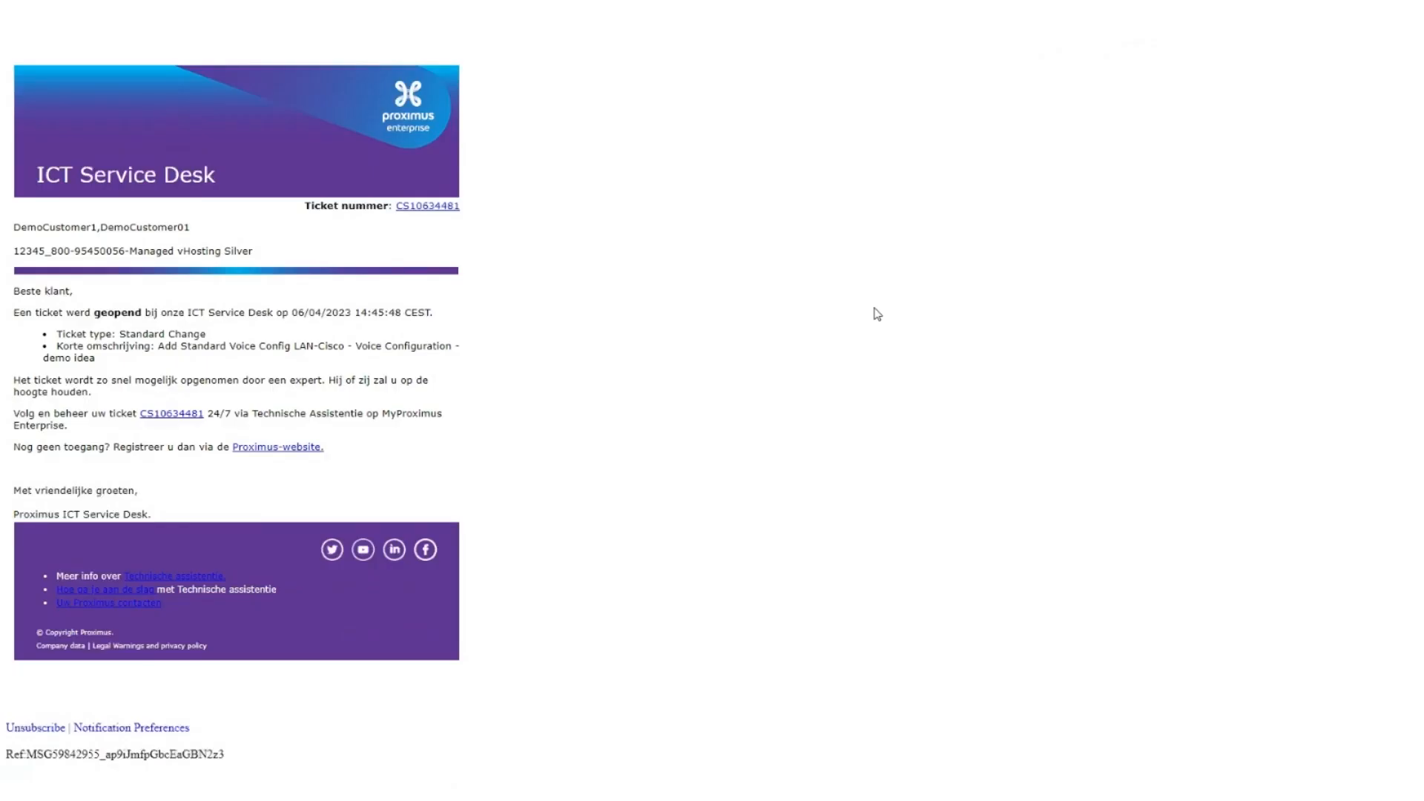